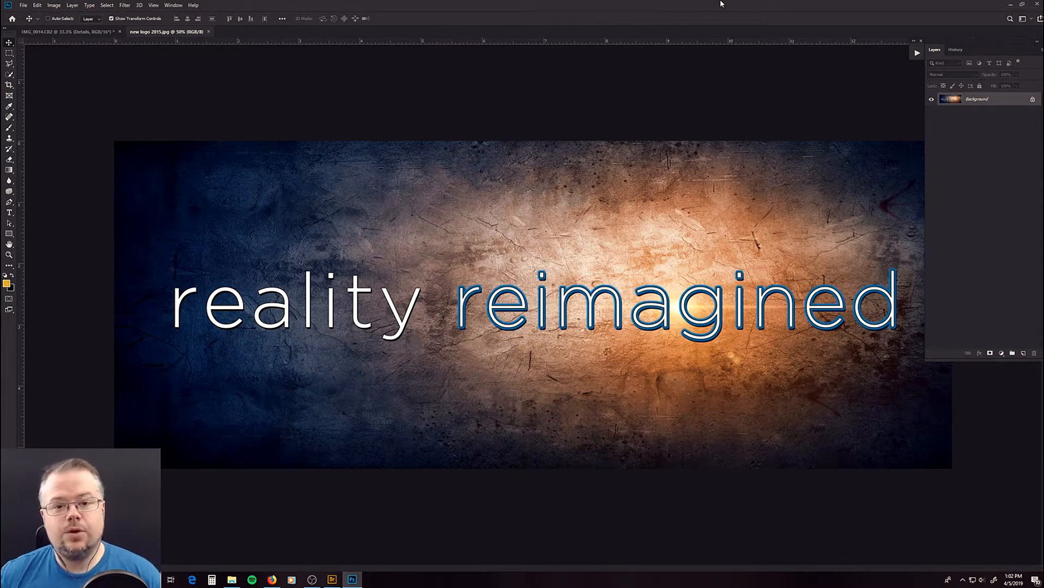
Bring up the IMG_0014.CR2 portrait and look over the recorded actions, including the FS 16bit one
left_click(101, 33)
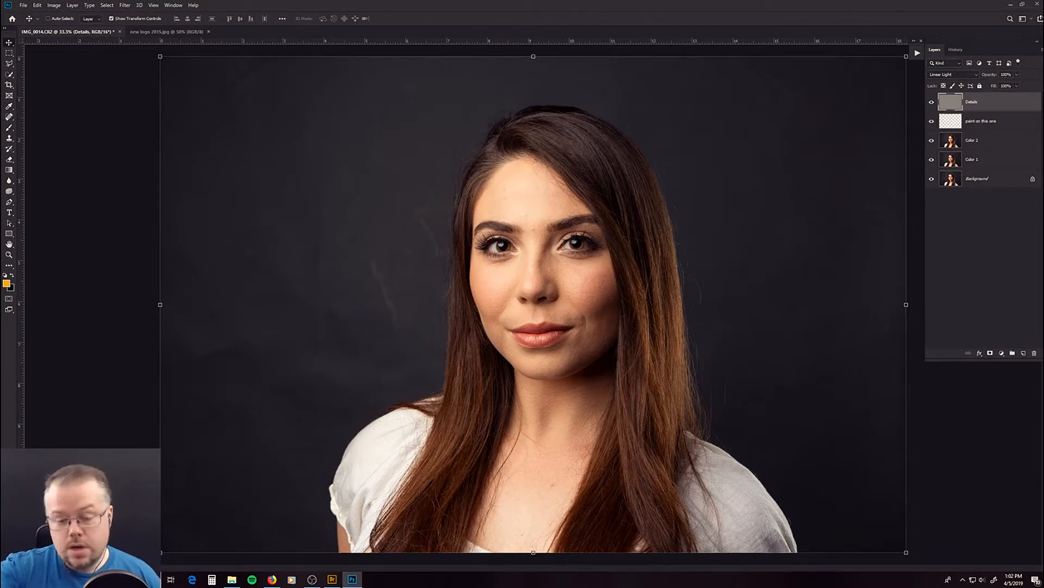
left_click(918, 53)
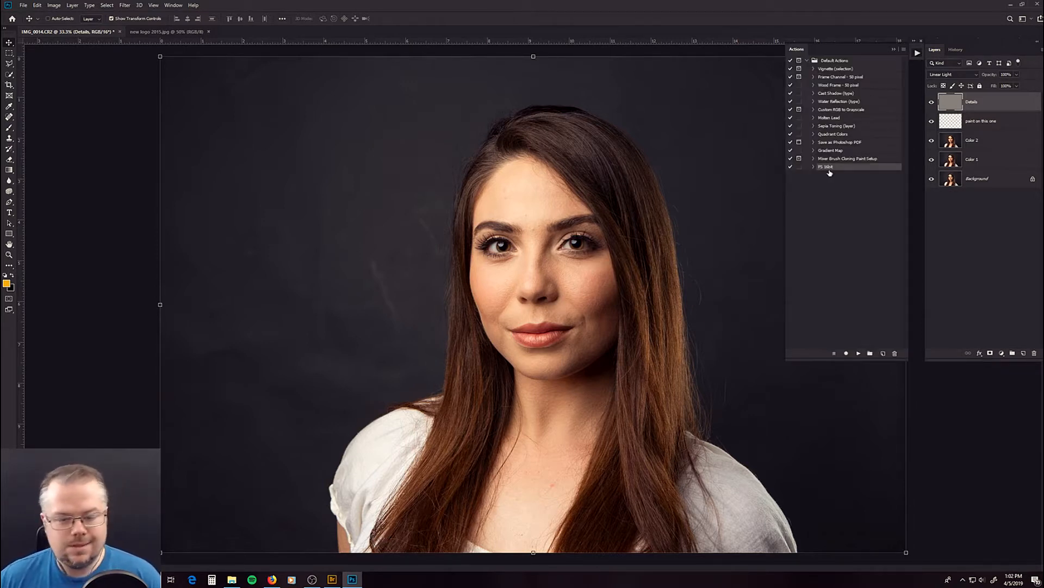
left_click(894, 50)
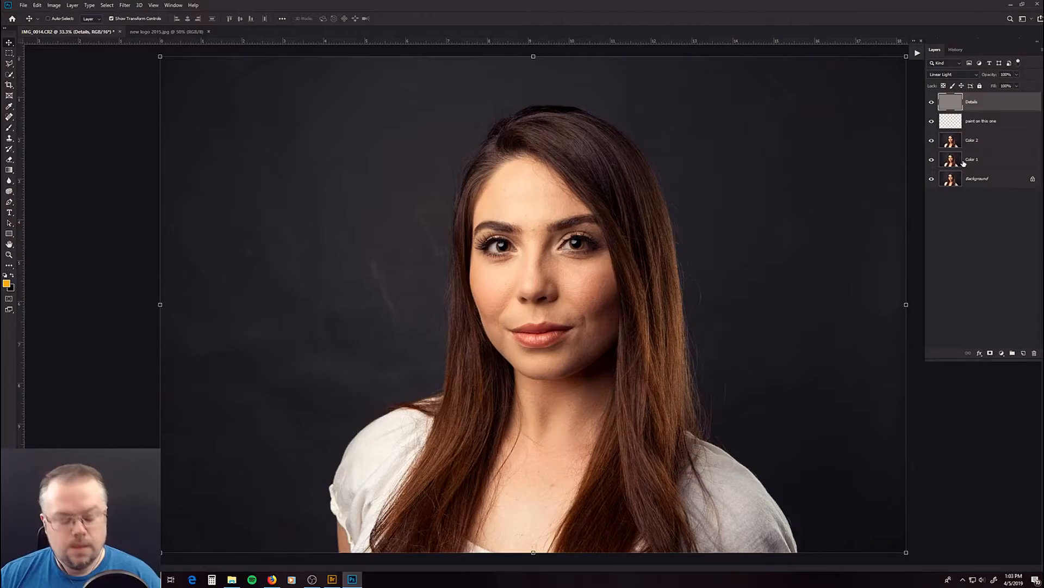
Clone clean forehead texture over the blemishes above the brows with the Clone Stamp on the Details layer, using non-aligned sampling and 10% flow
key("s")
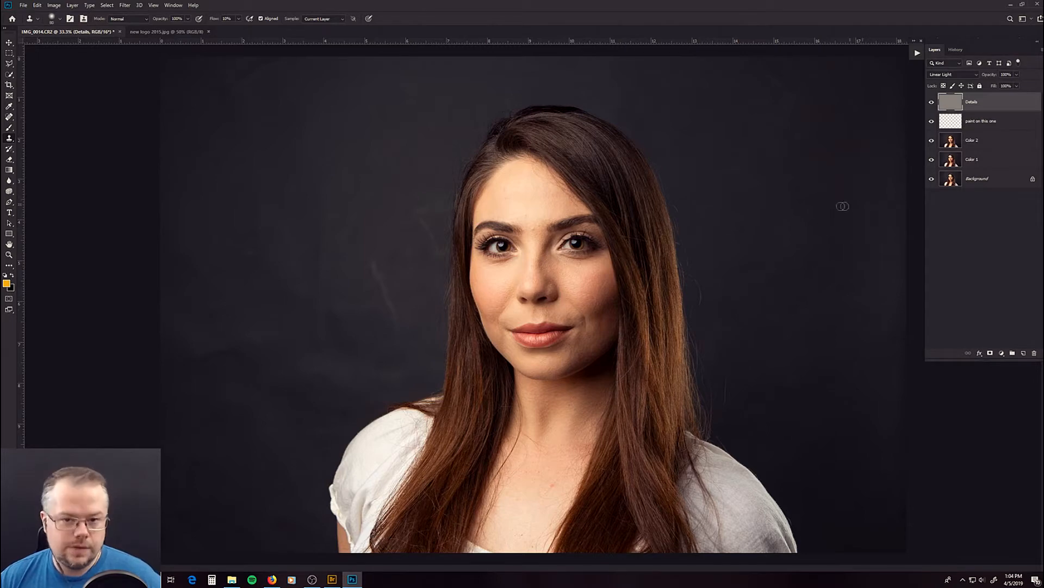
key("z")
left_click(544, 193)
left_click(546, 197)
left_click(547, 203)
left_click_drag(517, 240, 471, 174)
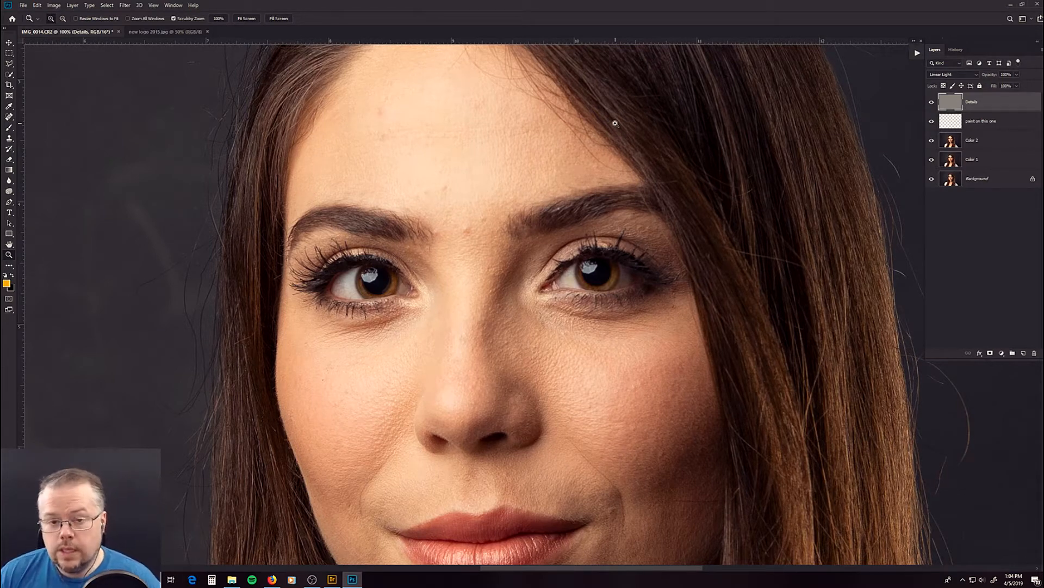
key("s")
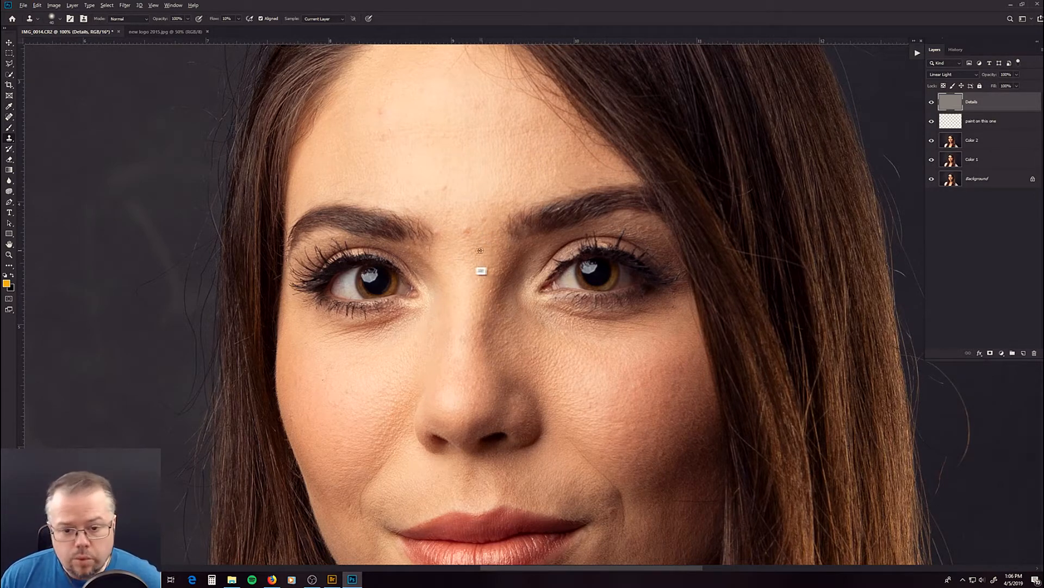
left_click(512, 158, "alt")
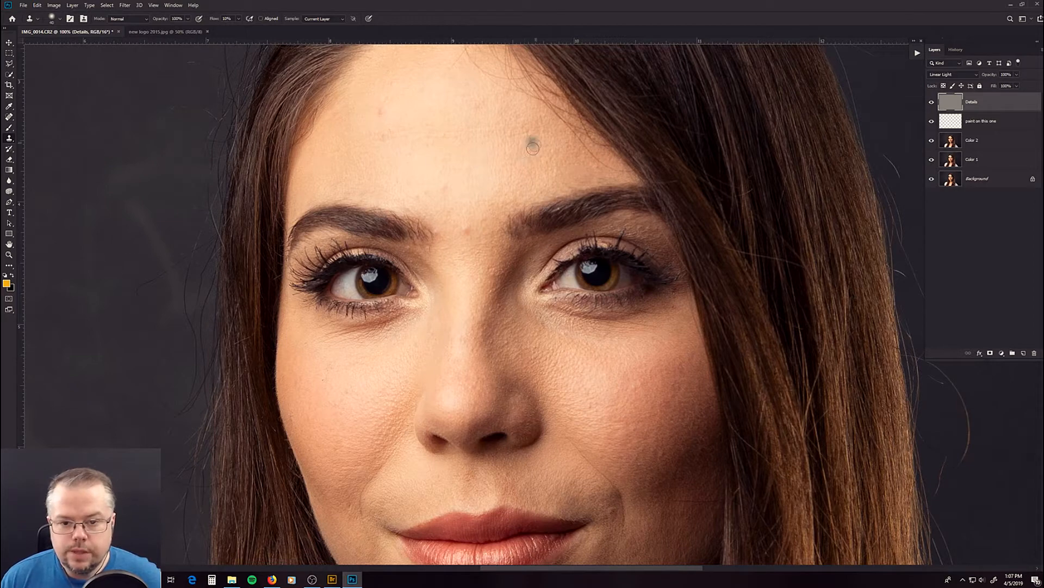
left_click(514, 152, "alt")
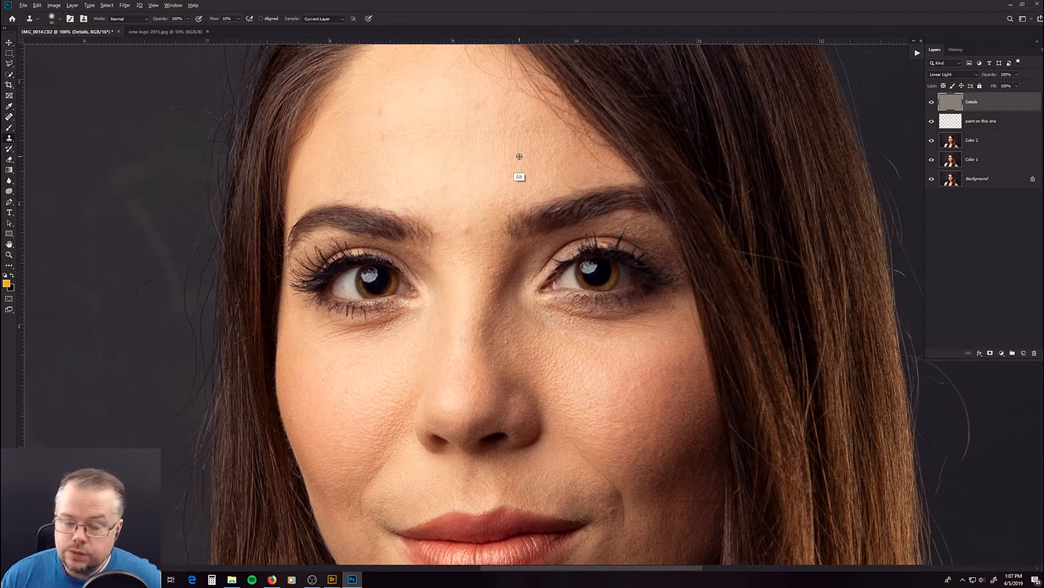
mouse_move(434, 195)
left_mouse_down()
mouse_move(450, 189)
mouse_move(421, 198)
left_mouse_up()
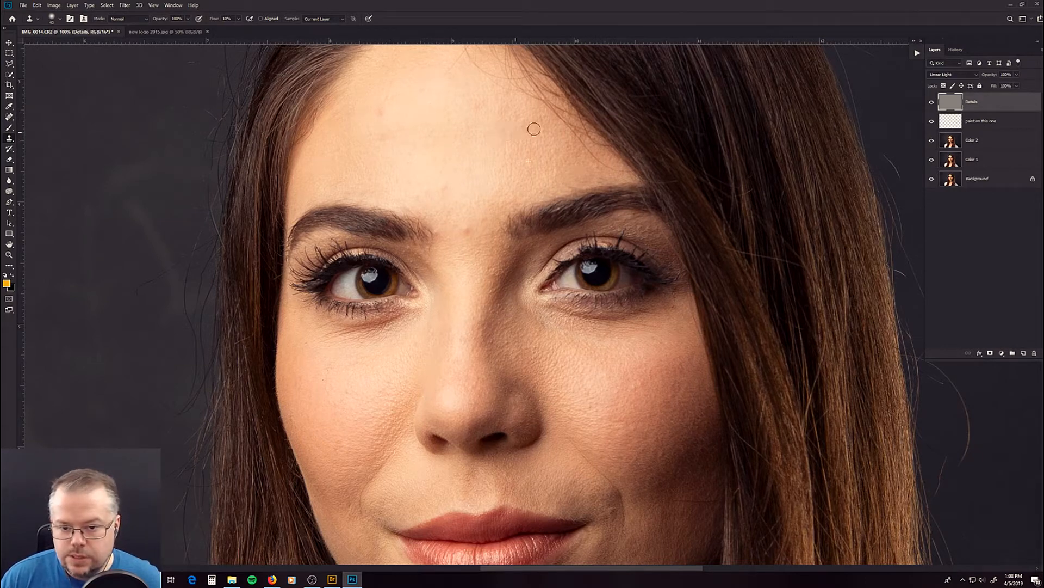
Clone smooth skin texture over the marks near the forehead hairline and above the photo's left eyebrow on the Details layer
left_click(510, 147, "alt")
mouse_move(526, 129)
left_mouse_down()
mouse_move(516, 130)
mouse_move(539, 127)
left_mouse_up()
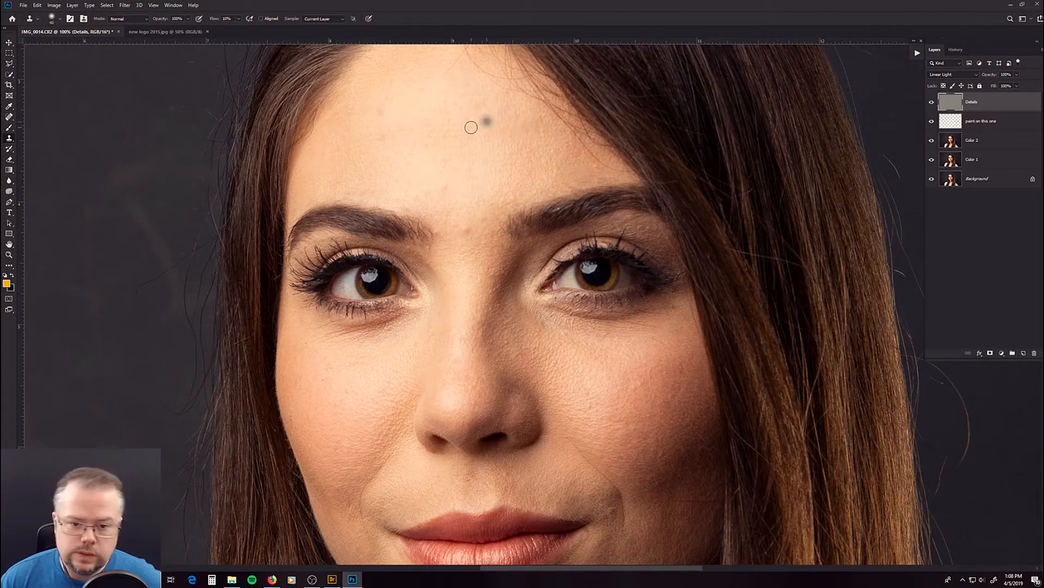
left_click(488, 188, "alt")
mouse_move(430, 184)
left_mouse_down()
mouse_move(413, 198)
mouse_move(340, 190)
mouse_move(356, 189)
left_mouse_up()
left_click(472, 190, "alt")
left_click(479, 177, "alt")
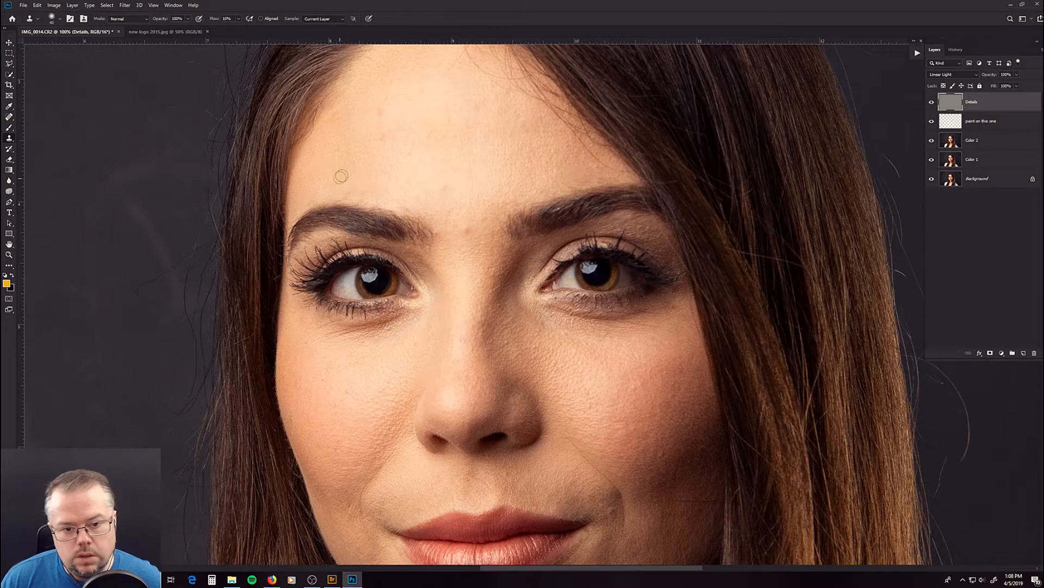
Clone clean texture over the spots on the upper cheek below the photo's left eye
left_click_drag(446, 91, 437, 187)
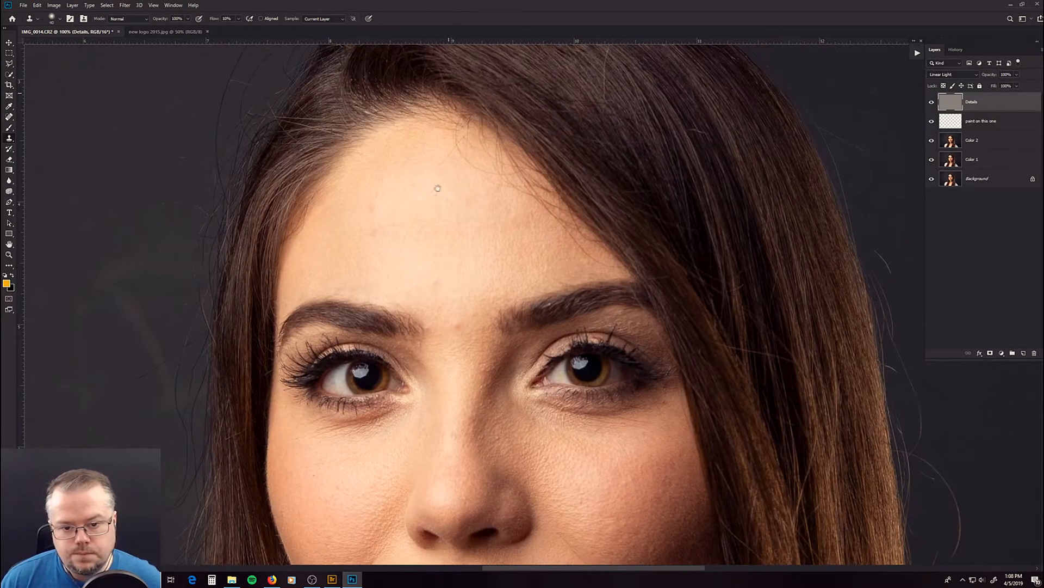
left_click_drag(449, 289, 437, 152)
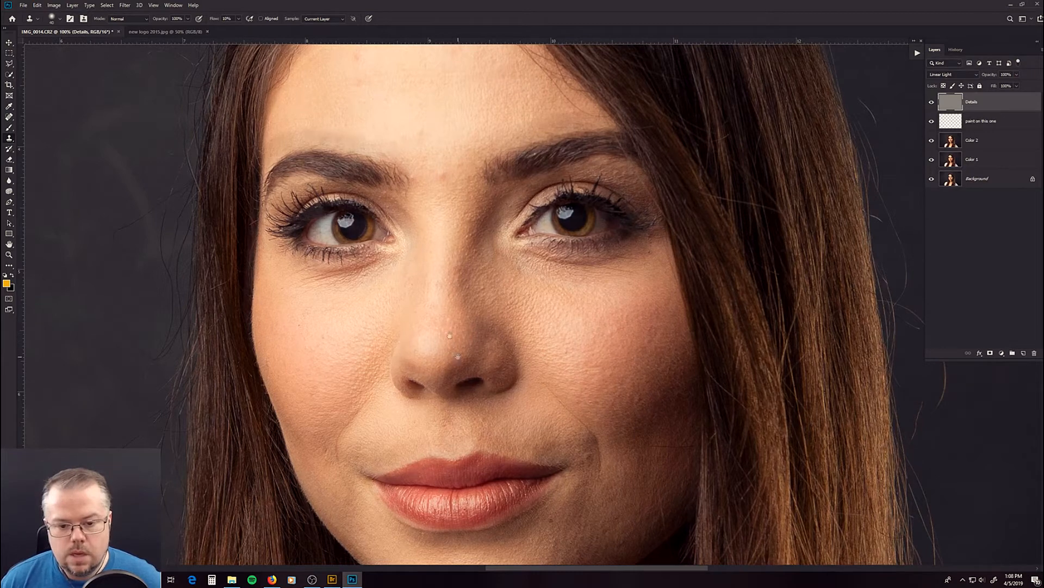
scroll(326, 202, "down", 3)
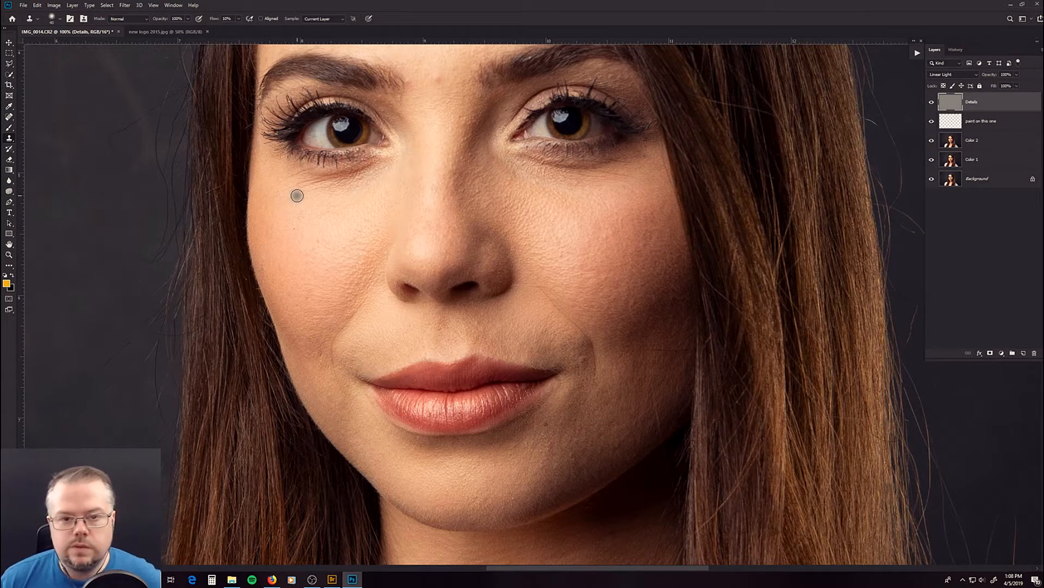
left_click_drag(366, 210, 304, 214)
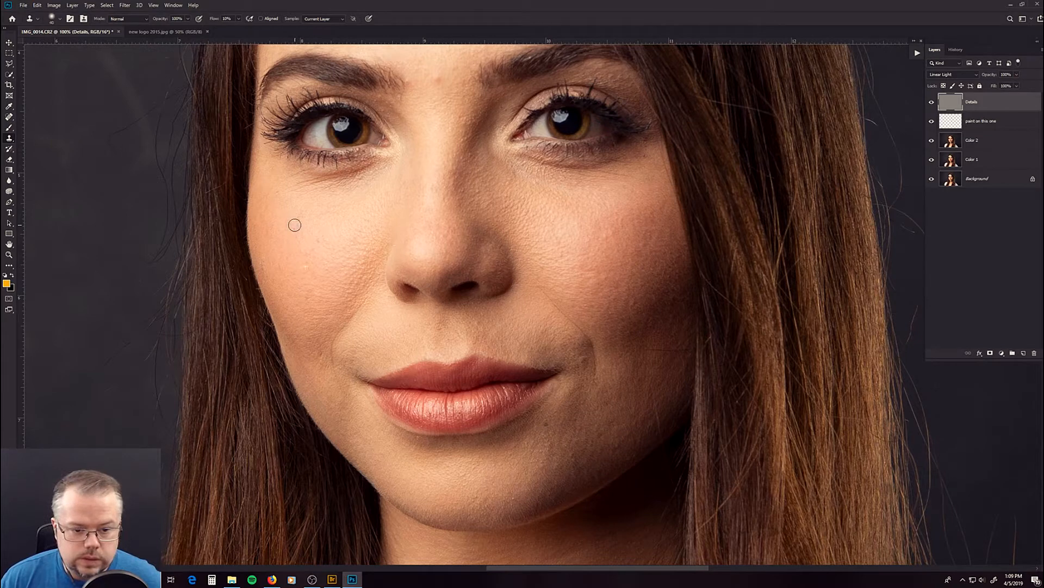
left_click(299, 262, "alt")
mouse_move(288, 233)
left_mouse_down()
mouse_move(274, 192)
mouse_move(288, 209)
left_mouse_up()
left_click(336, 208, "alt")
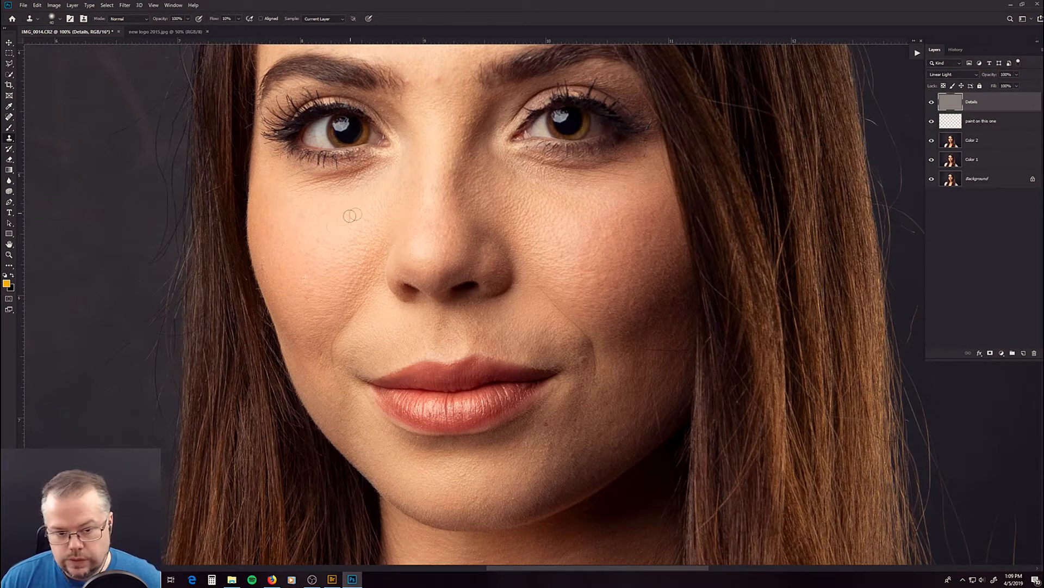
Clean up the texture of the photo's left cheek, from its outer edge down to beside the mouth, with the Clone Stamp
left_click(321, 241, "alt")
left_click_drag(312, 279, 310, 294)
left_click(329, 261, "alt")
mouse_move(299, 256)
left_mouse_down()
mouse_move(278, 273)
mouse_move(265, 266)
left_mouse_up()
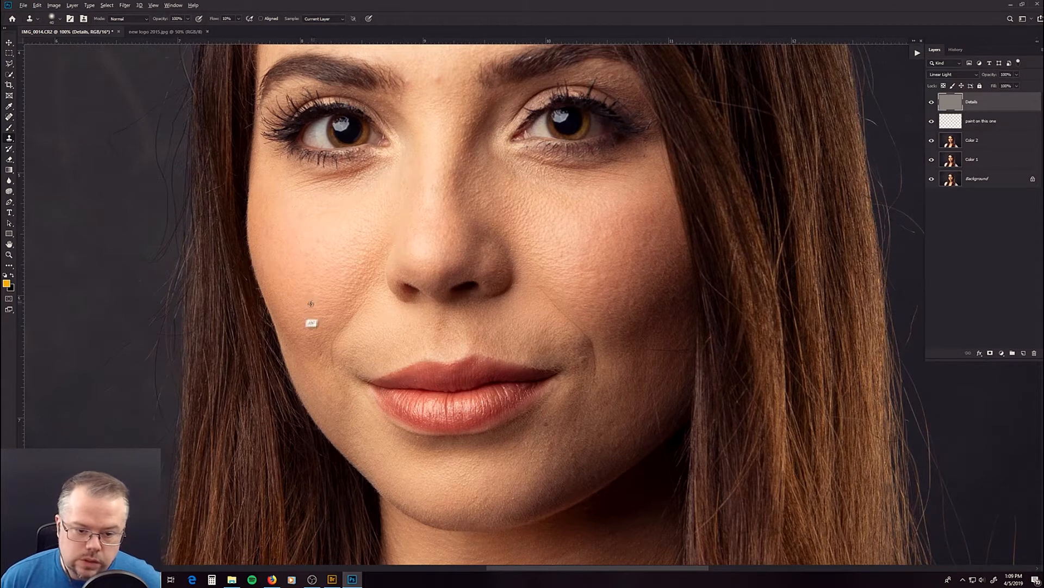
left_click(311, 321, "alt")
mouse_move(332, 335)
left_mouse_down()
mouse_move(321, 365)
mouse_move(339, 381)
mouse_move(333, 362)
left_mouse_up()
left_click(305, 329, "alt")
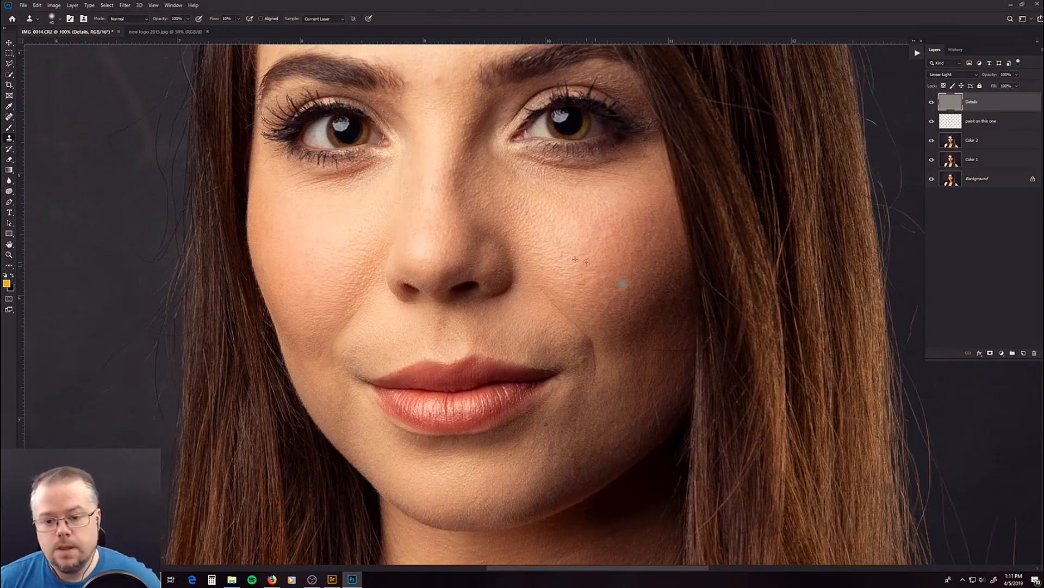
Clone cheek texture over the marks on the photo's right cheek and the crease beside the mouth
mouse_move(565, 309)
left_mouse_down()
mouse_move(541, 296)
mouse_move(553, 307)
left_mouse_up()
left_click(603, 292, "alt")
mouse_move(581, 341)
left_mouse_down()
mouse_move(594, 375)
mouse_move(577, 327)
mouse_move(581, 365)
left_mouse_up()
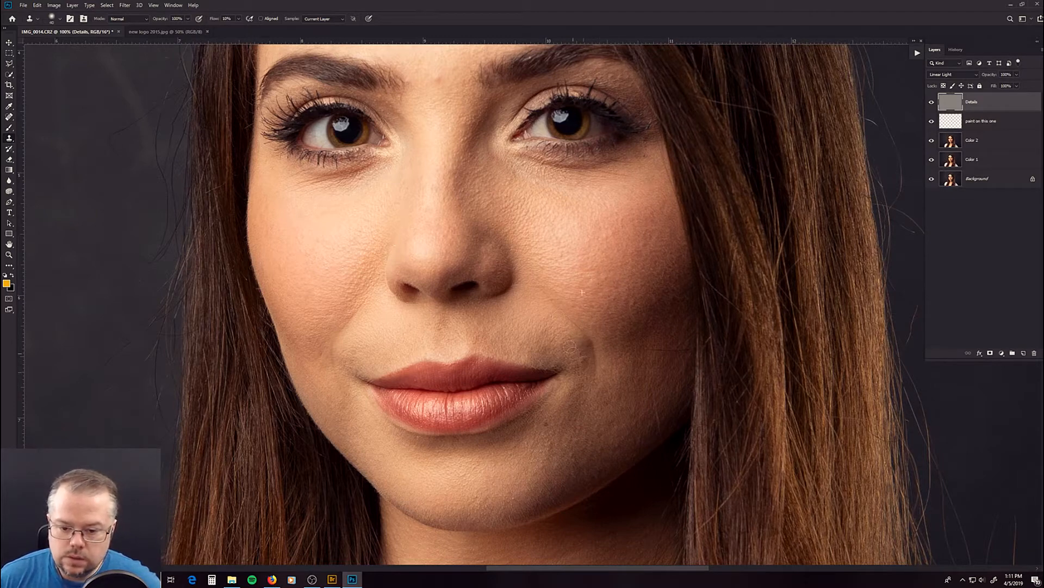
left_click(566, 292, "alt")
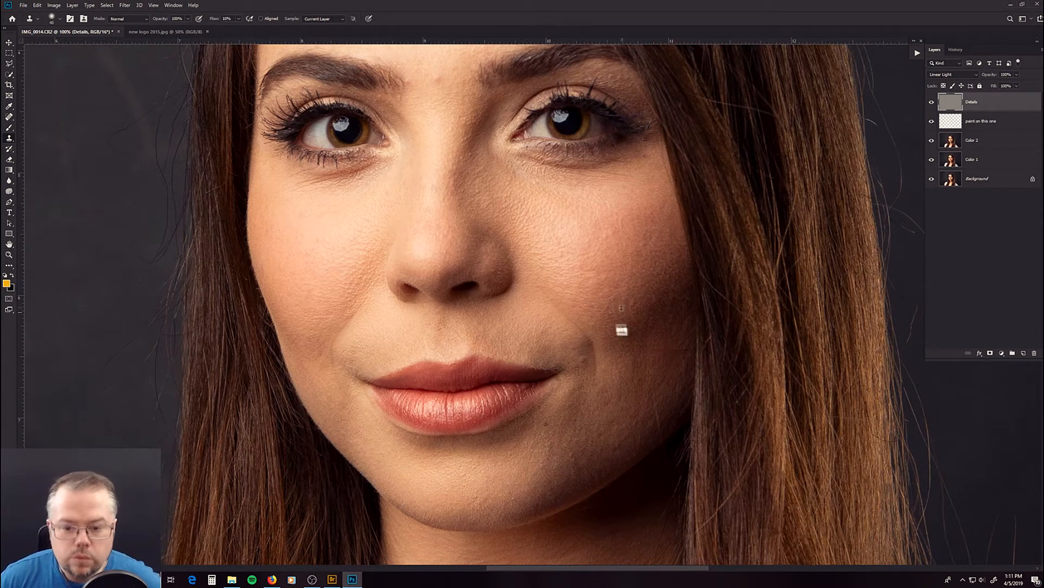
Clone clean skin over the small mole below the photo's right mouth corner and the texture flaws along the nearby jaw
left_click(544, 425)
left_click(616, 412, "alt")
mouse_move(557, 435)
left_mouse_down()
mouse_move(541, 461)
mouse_move(526, 463)
mouse_move(576, 426)
mouse_move(538, 441)
mouse_move(556, 423)
left_mouse_up()
left_click(607, 411, "alt")
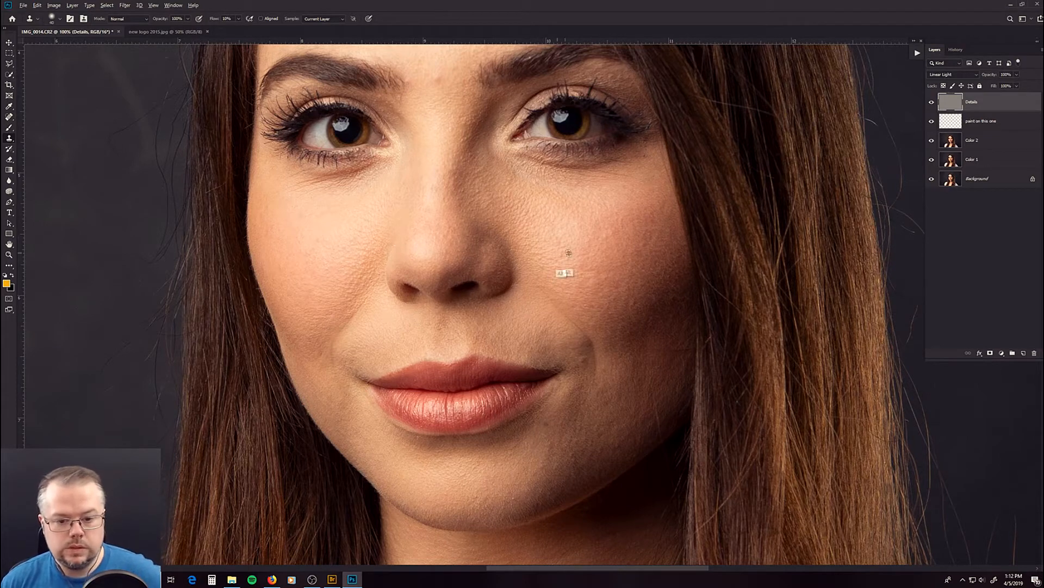
left_click(383, 330, "alt")
left_click(575, 457, "alt")
left_click_drag(561, 441, 547, 449)
left_click(575, 453, "alt")
left_click_drag(634, 423, 660, 409)
left_click_drag(654, 426, 660, 403)
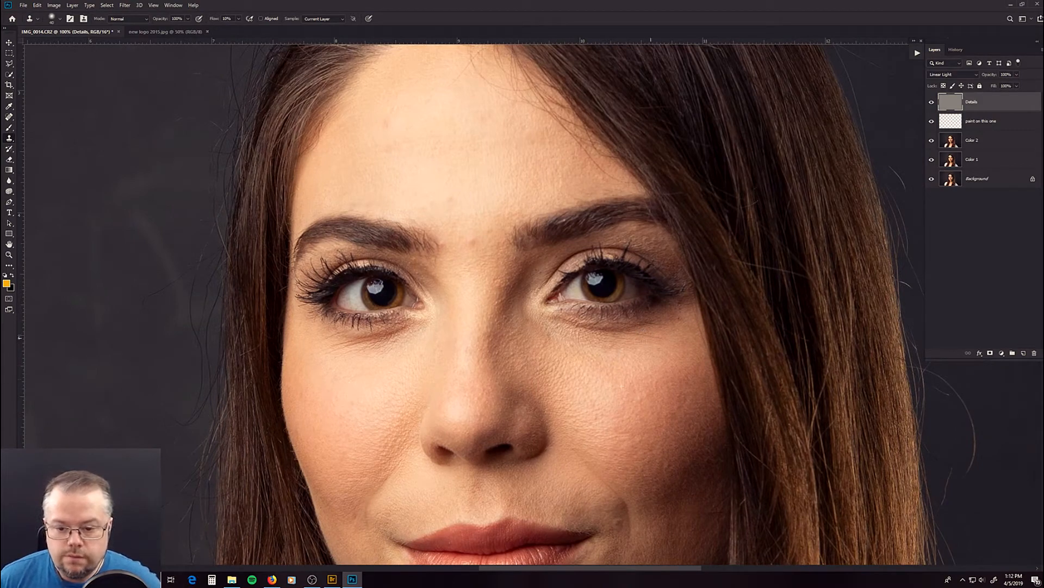
Clone clean skin texture over a blemish on the upper chest below the neck on the Details layer
left_click(563, 341)
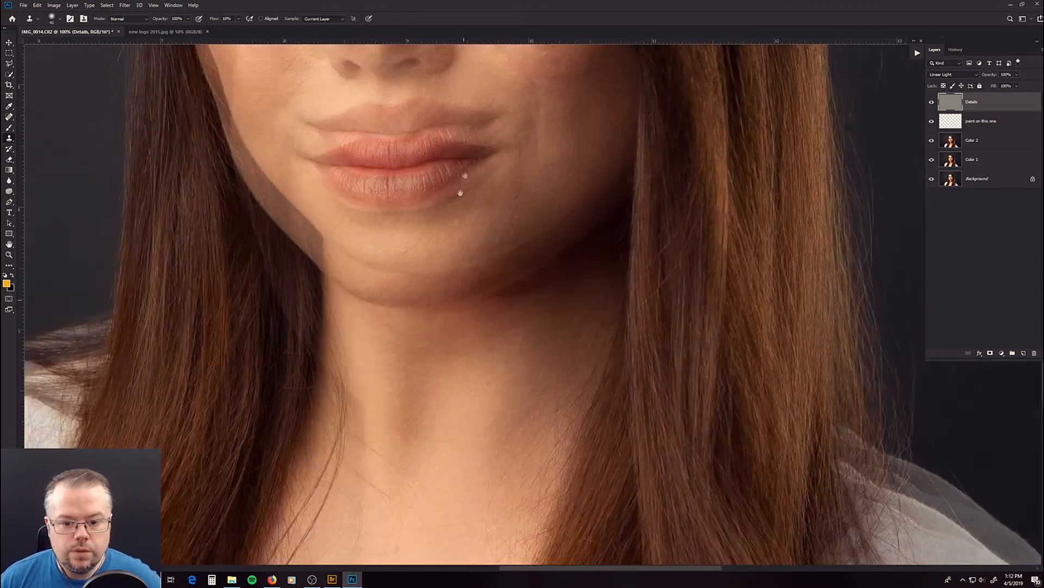
left_click_drag(461, 193, 464, 112)
mouse_move(419, 332)
left_mouse_down()
mouse_move(483, 191)
mouse_move(457, 205)
left_mouse_up()
left_click(430, 407, "alt")
left_click(486, 386)
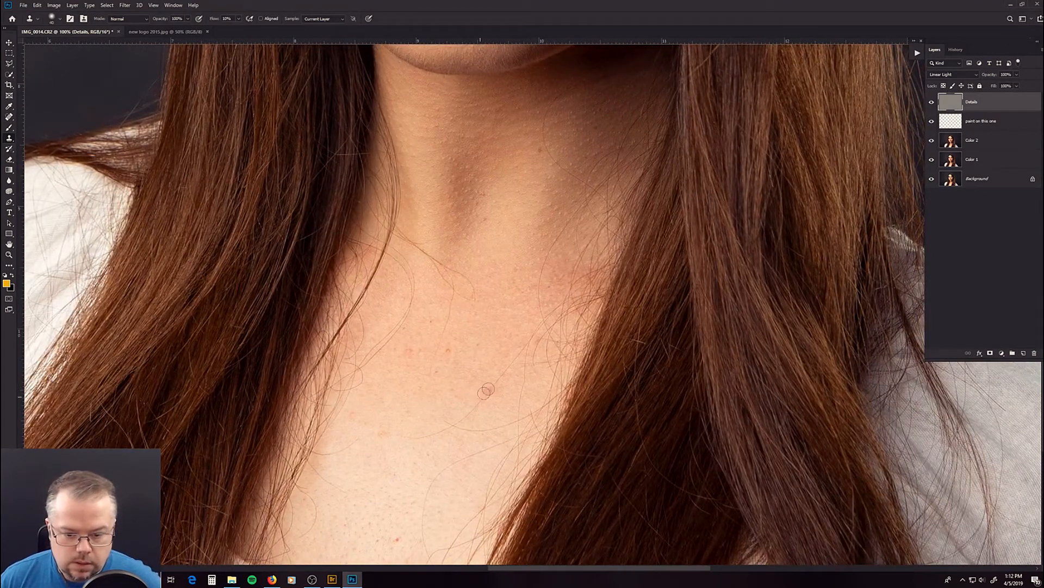
left_click_drag(479, 212, 429, 504)
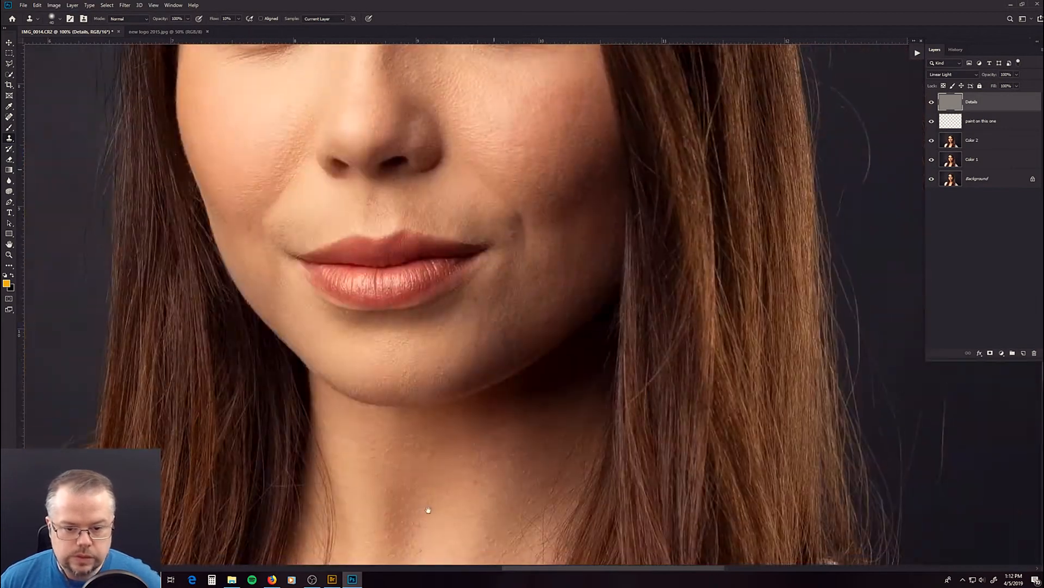
left_click_drag(476, 403, 522, 544)
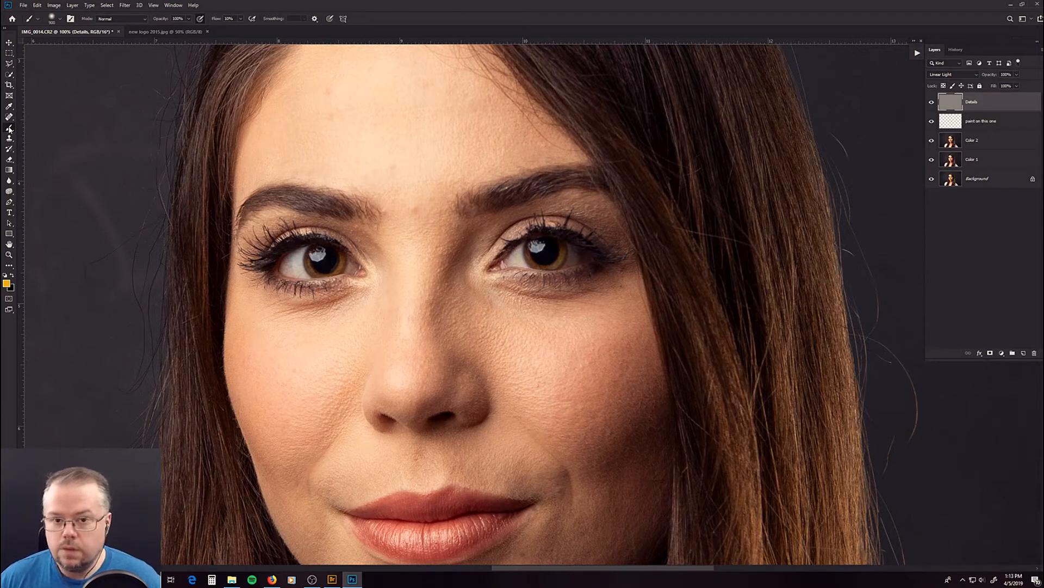
Activate the Mixer Brush and enlarge its tip for blending the skin around the nose and cheeks
right_click(11, 129)
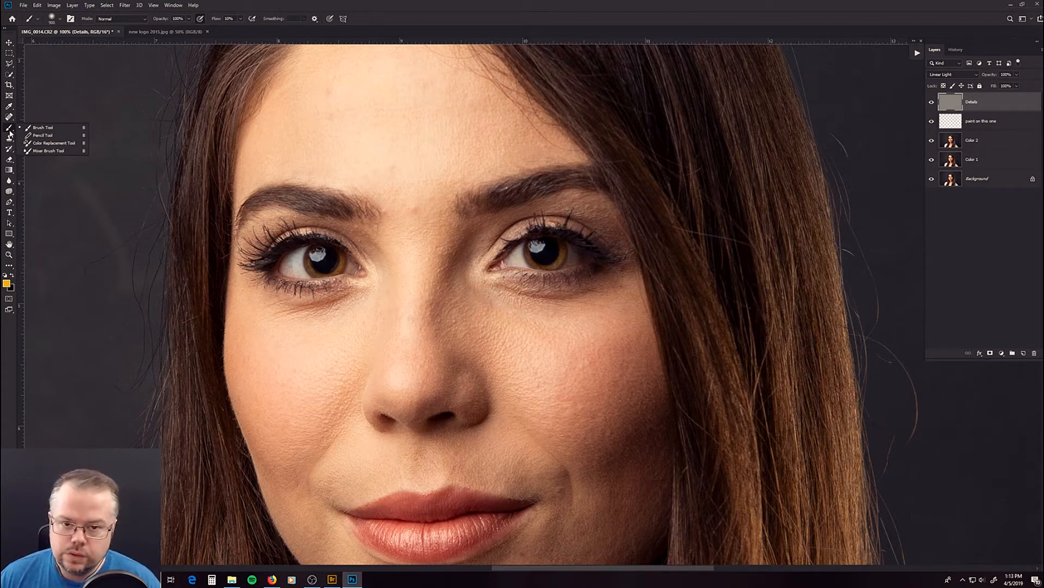
left_click(48, 150)
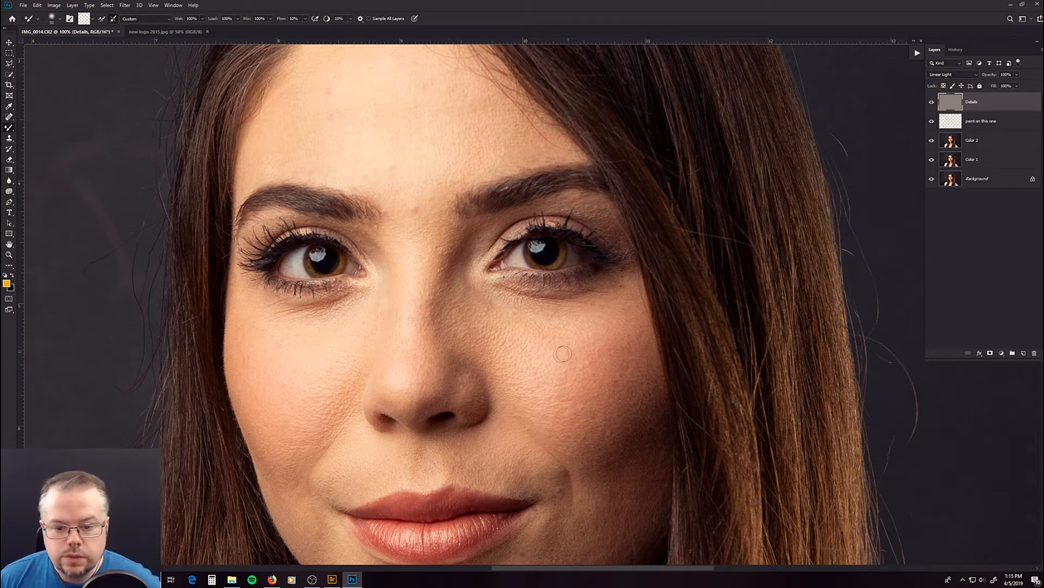
key("z")
left_click(416, 353)
left_click_drag(413, 356, 458, 296)
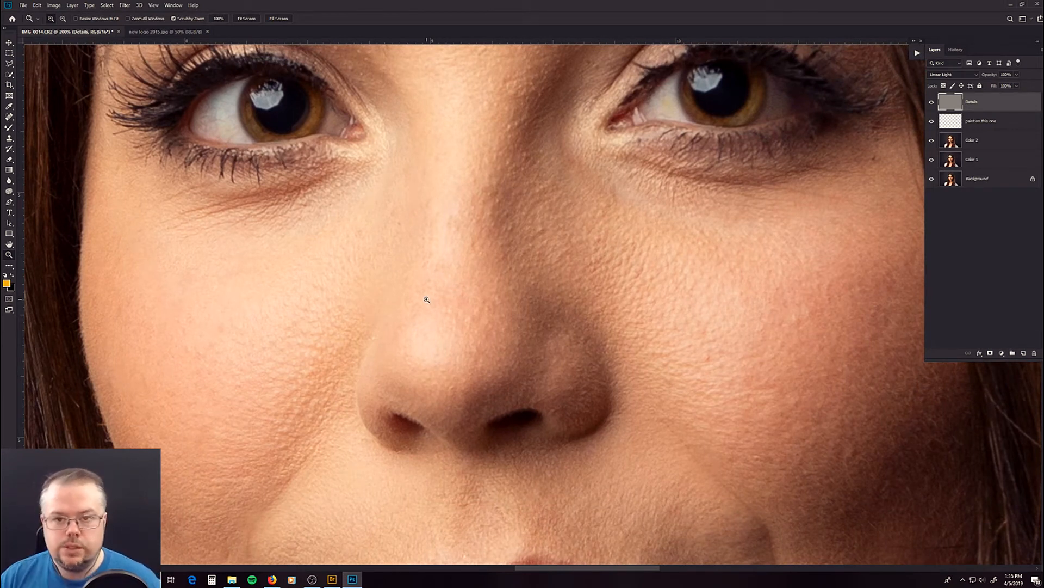
key("b")
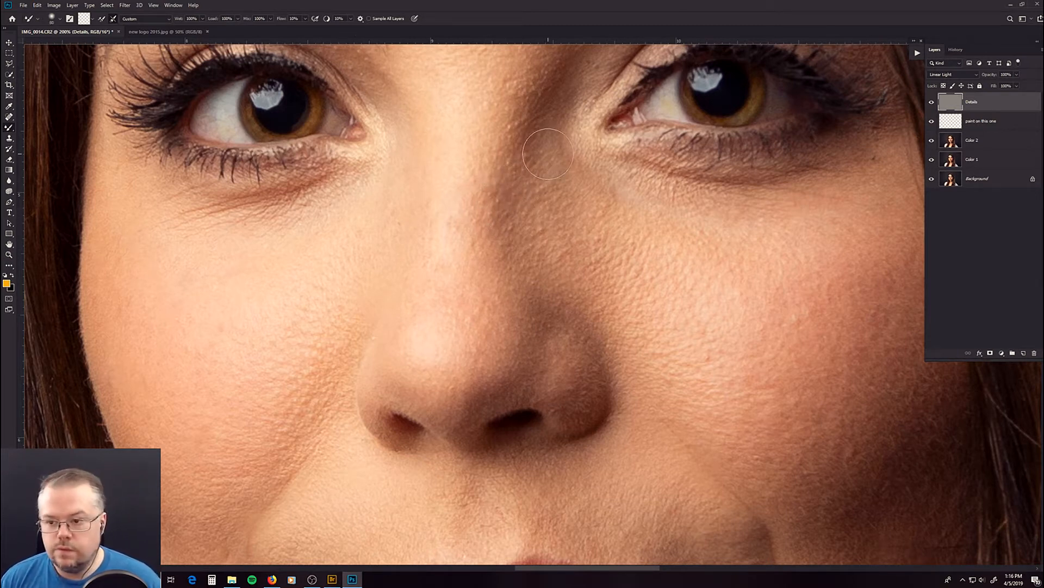
key("bracketright")
key("bracketright")
key("bracketright")
key("bracketright")
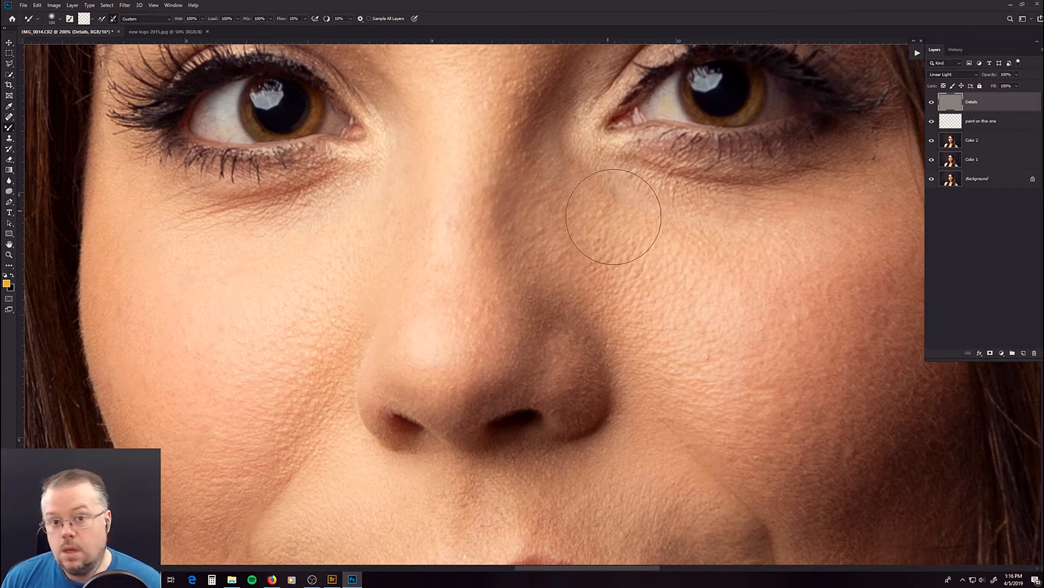
Examine the tonal transitions around the nose, under the eyes and across the forehead at 200% magnification
key("space")
left_click_drag(537, 224, 544, 338)
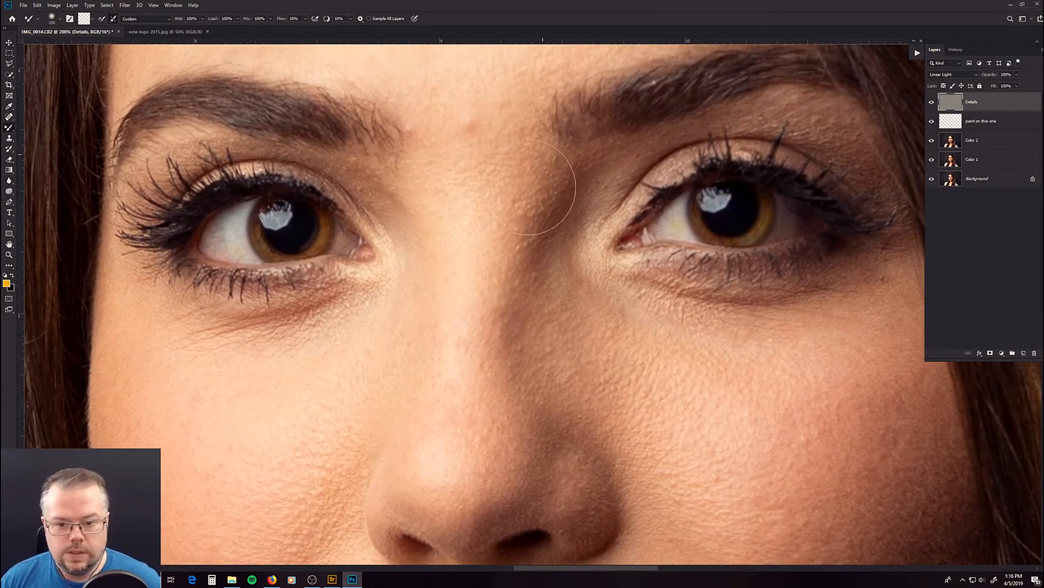
key("space")
left_click_drag(638, 368, 585, 261)
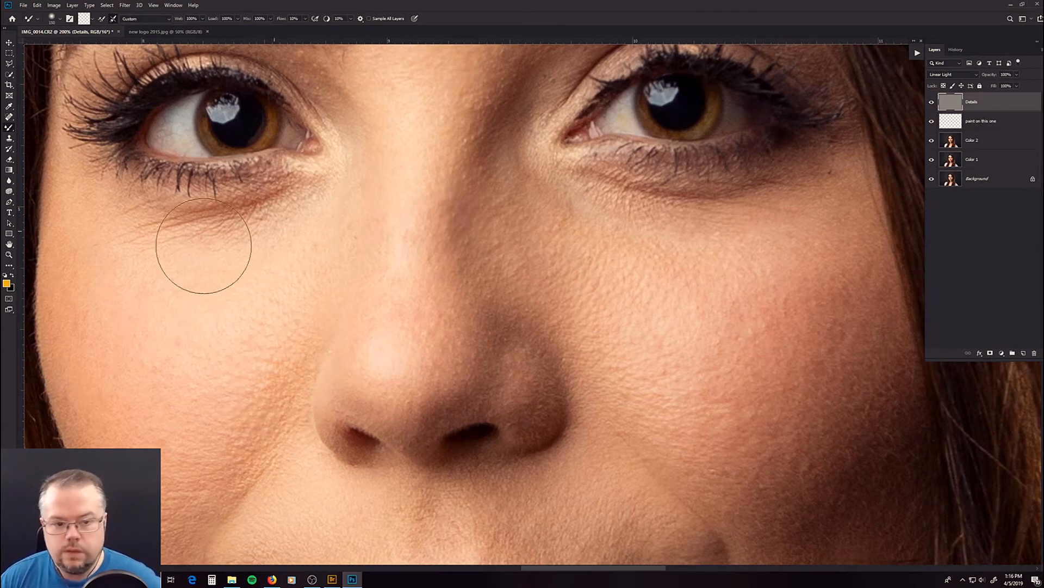
scroll(380, 277, "up", 5)
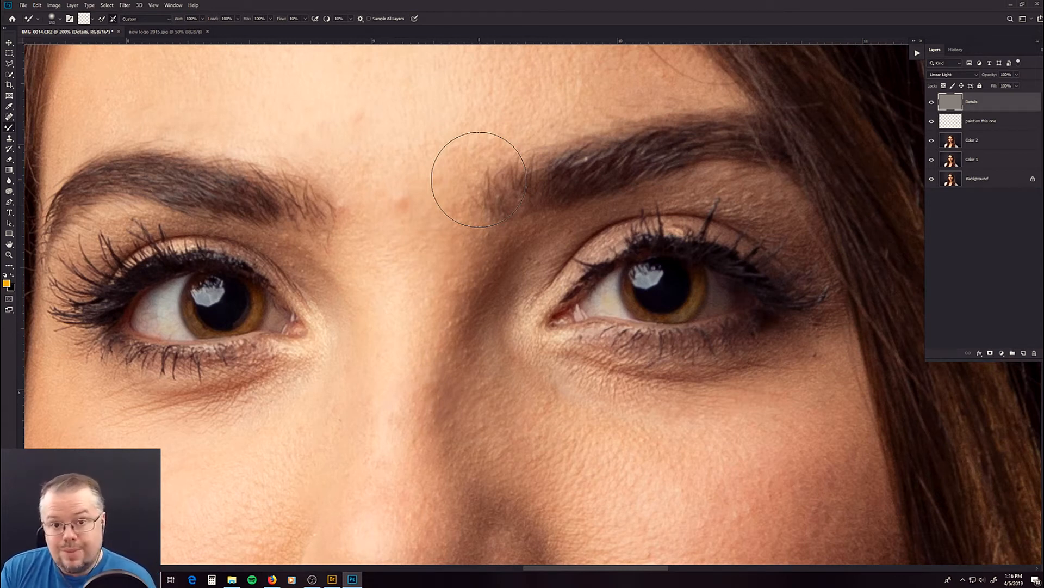
left_click_drag(406, 197, 500, 306)
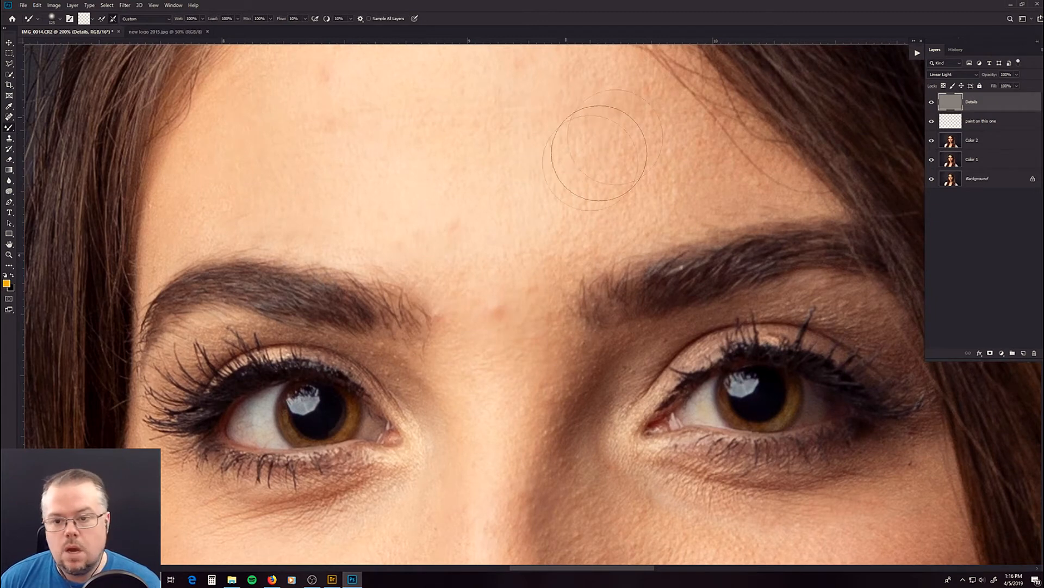
Examine the skin texture and tonal transitions around the eyes, nose, cheeks, lips and chin at 200% magnification
left_click_drag(488, 499, 518, 221)
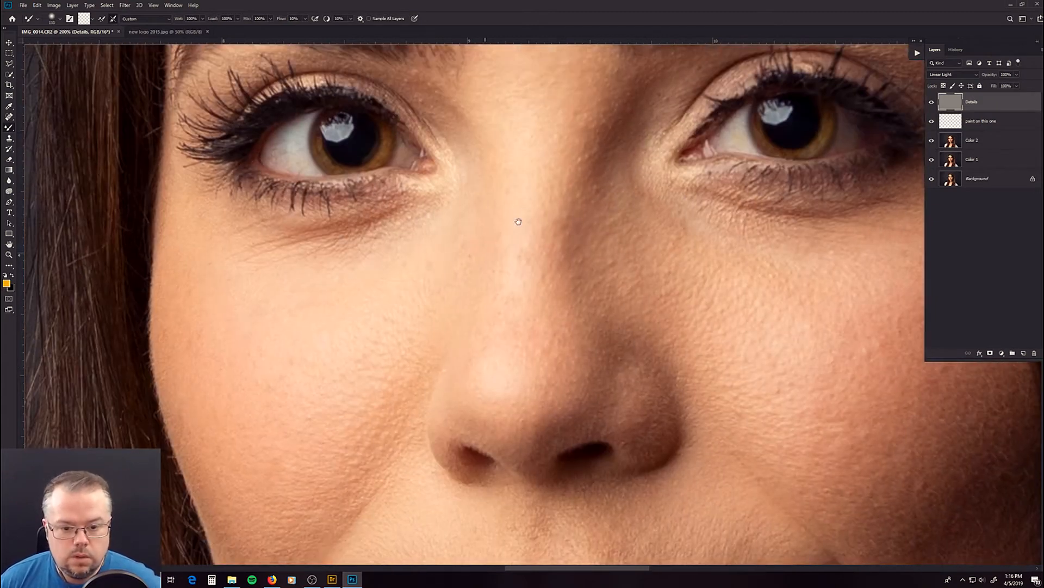
left_click_drag(405, 410, 395, 231)
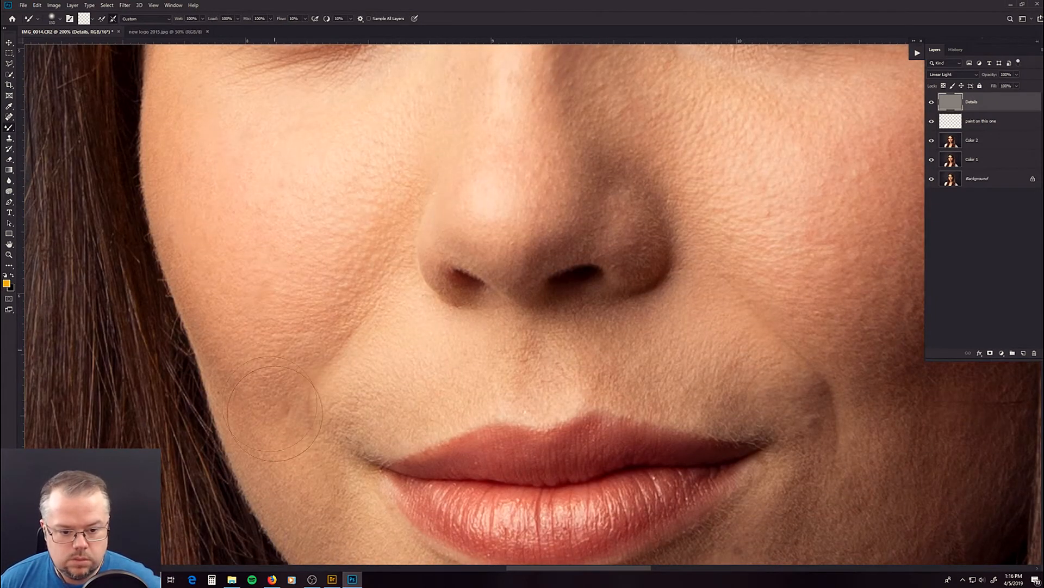
left_click_drag(367, 412, 351, 324)
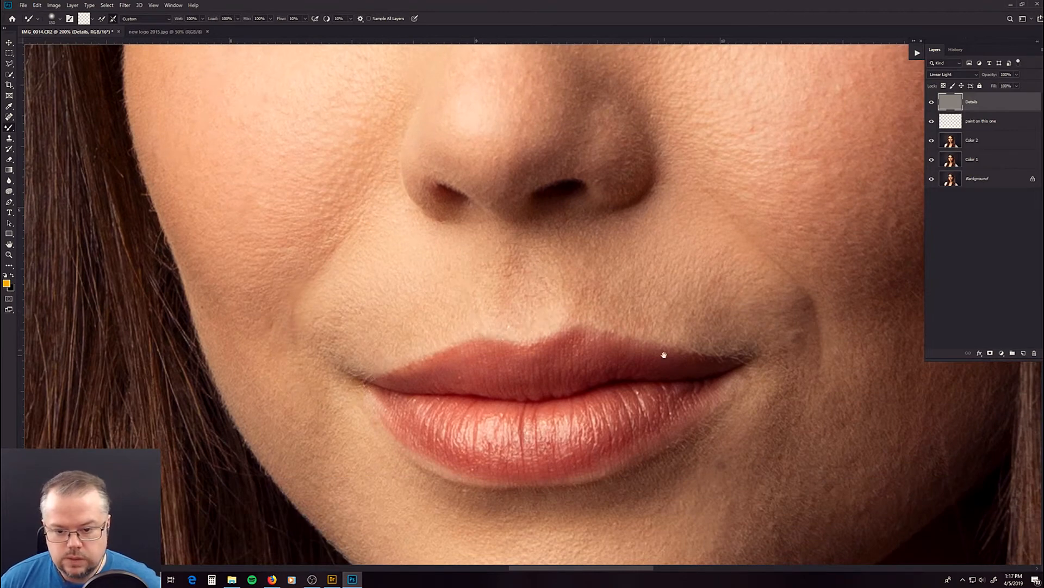
left_click_drag(667, 354, 577, 264)
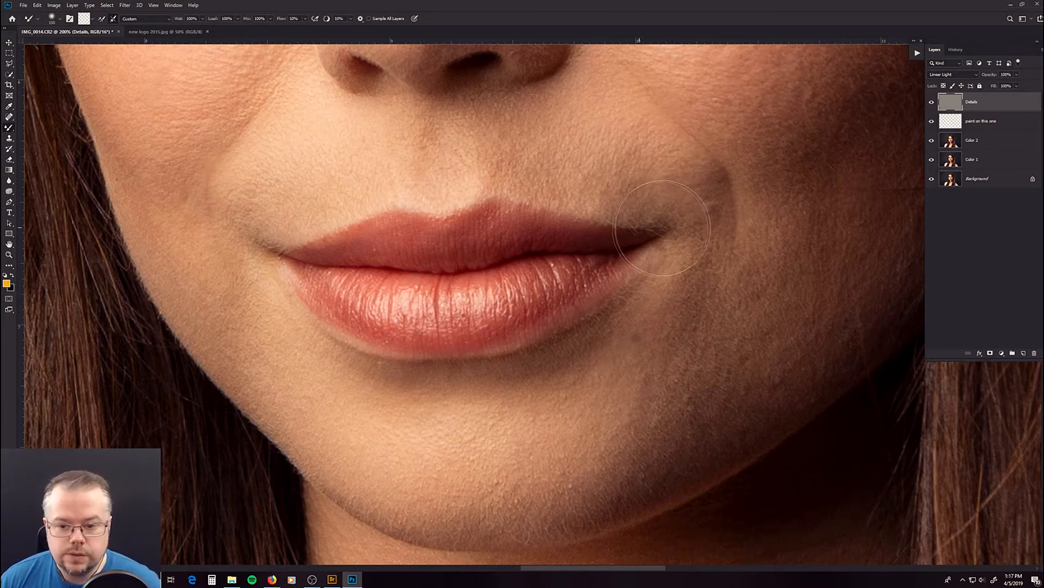
left_click_drag(810, 174, 697, 254)
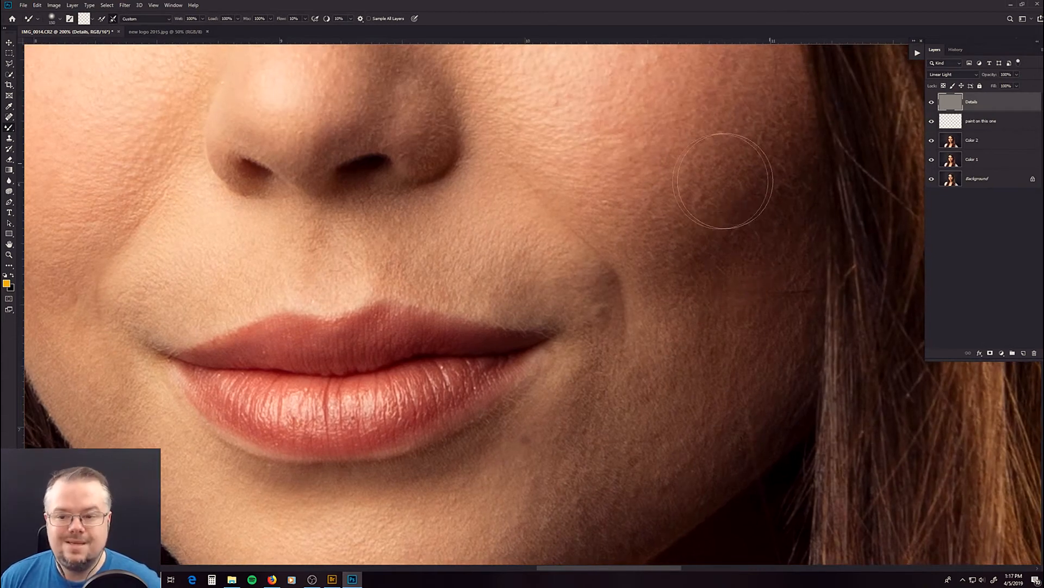
left_click_drag(608, 399, 697, 285)
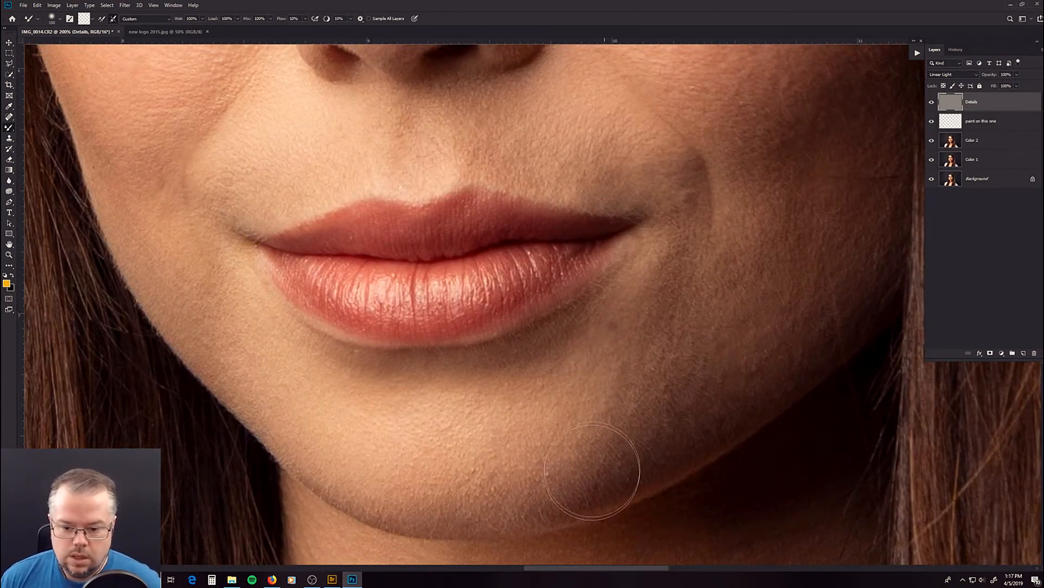
left_click_drag(617, 468, 565, 434)
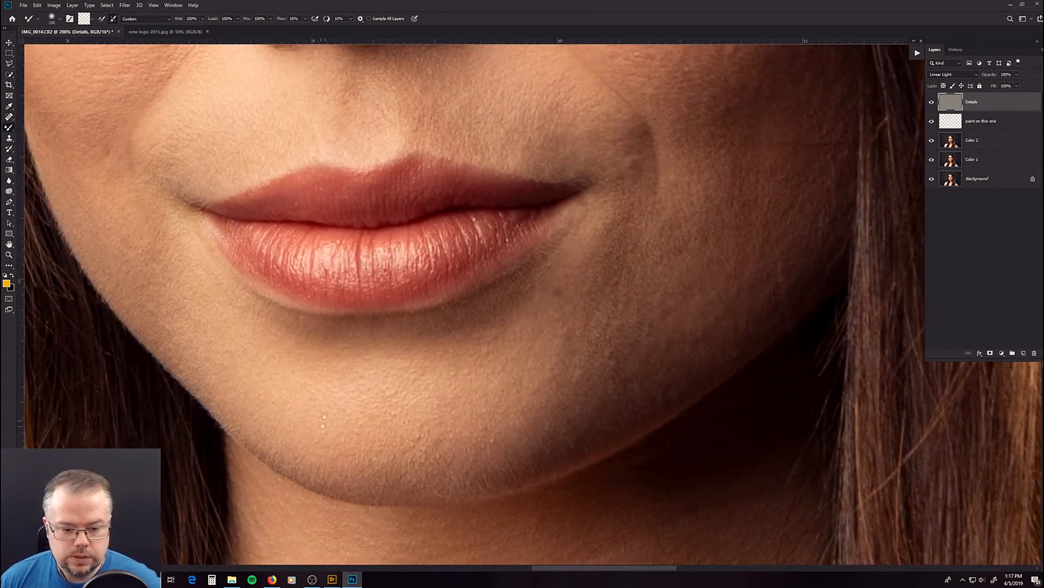
left_click_drag(279, 346, 349, 391)
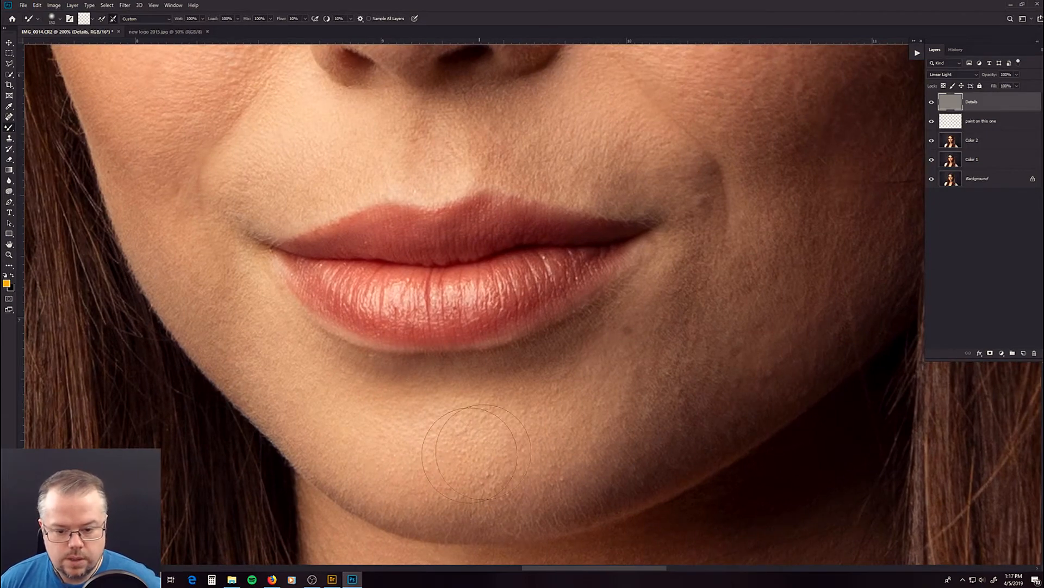
left_click_drag(627, 368, 579, 425)
left_click_drag(491, 122, 521, 237)
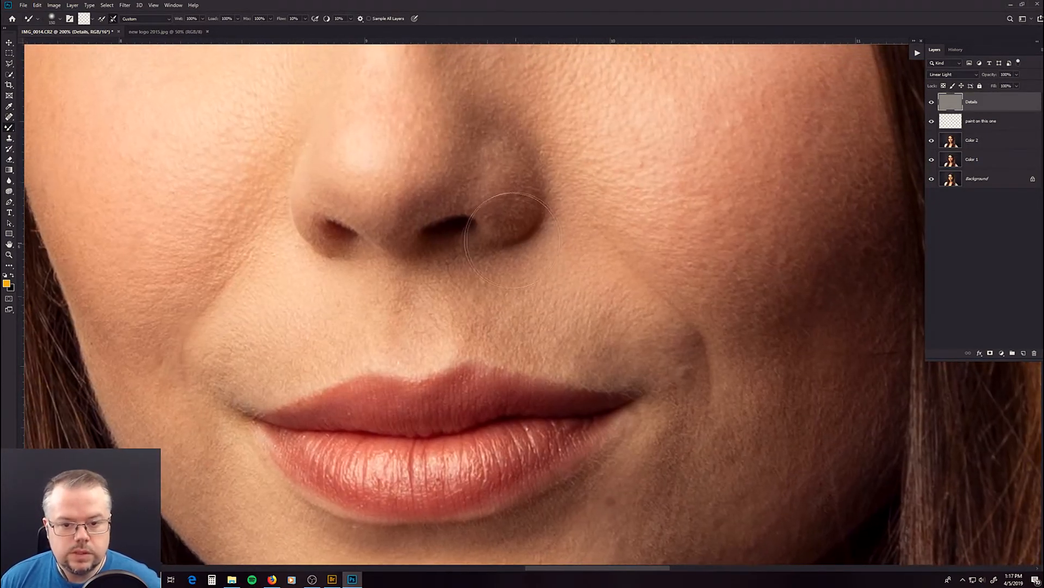
left_click_drag(359, 207, 498, 397)
mouse_move(509, 65)
left_mouse_down()
mouse_move(432, 468)
mouse_move(438, 489)
left_mouse_up()
left_click_drag(554, 391, 524, 236)
left_click_drag(566, 204, 561, 123)
left_click_drag(447, 387, 448, 240)
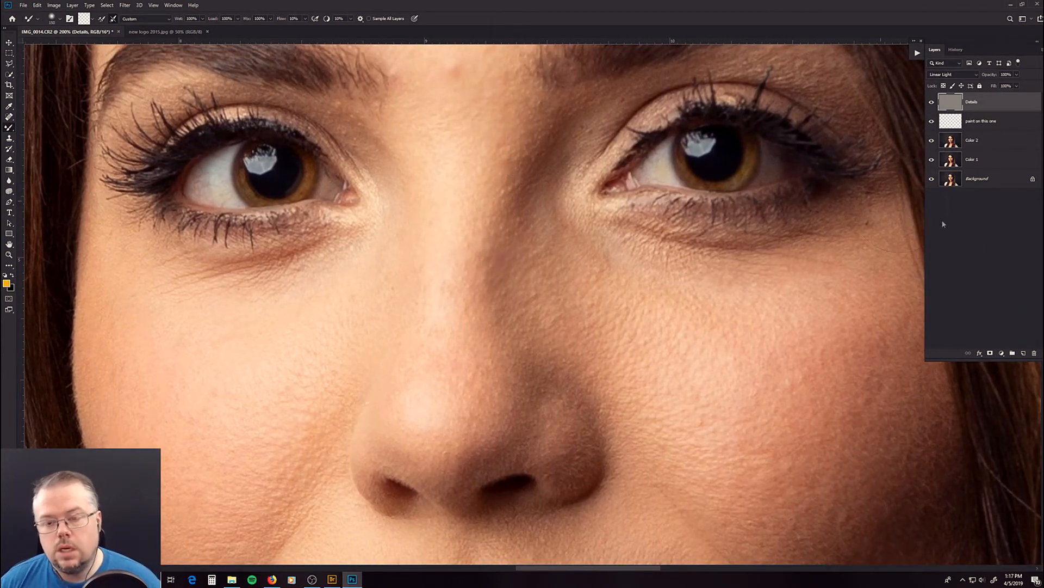
Blend the blotchy tones across the forehead on the Color 2 layer with a slightly larger Mixer Brush
left_click(1001, 143)
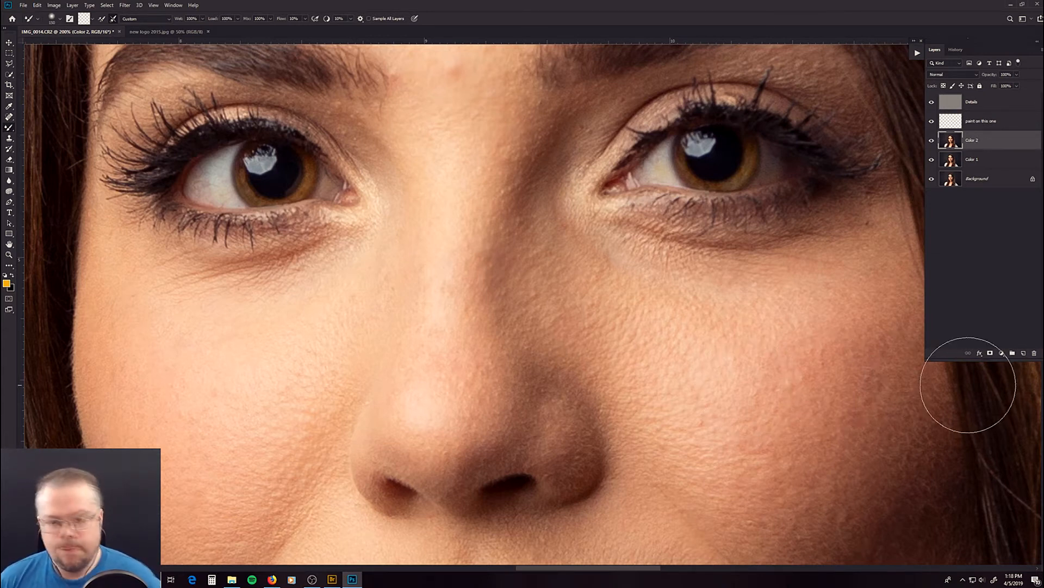
key("ctrl+minus")
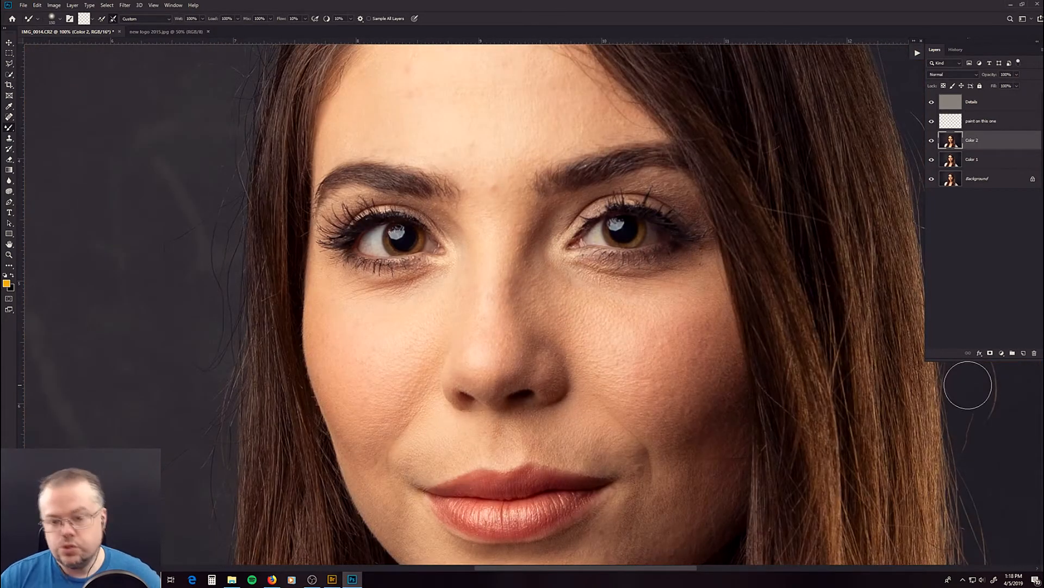
left_click_drag(478, 262, 475, 347)
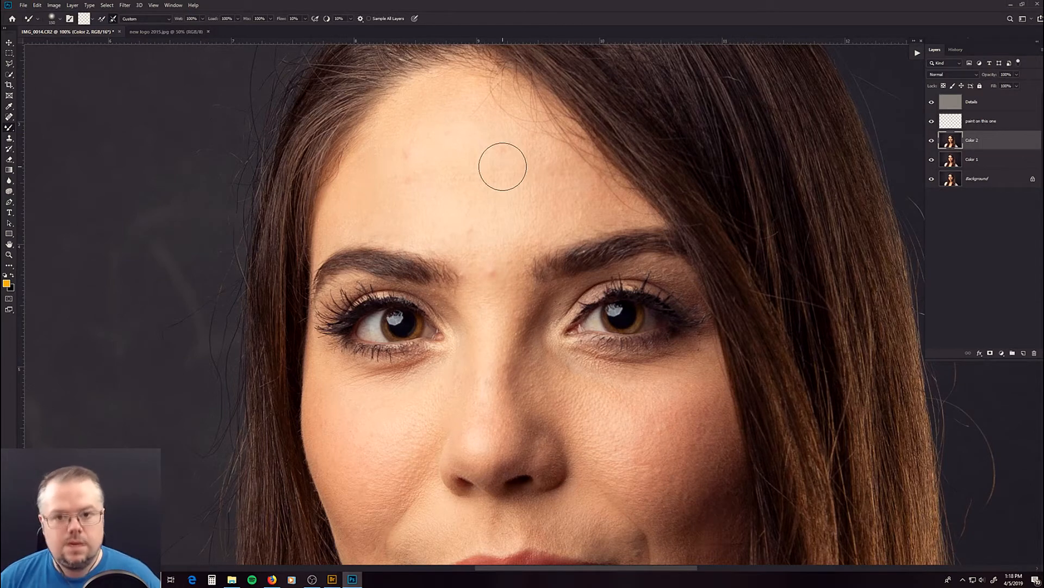
key("z")
left_click(487, 293)
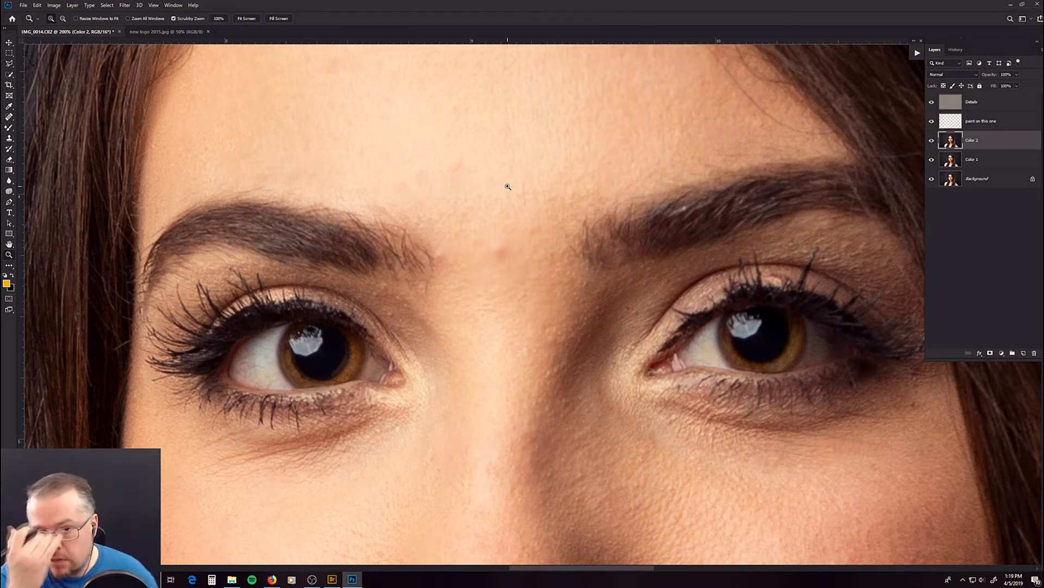
left_click_drag(530, 208, 534, 262)
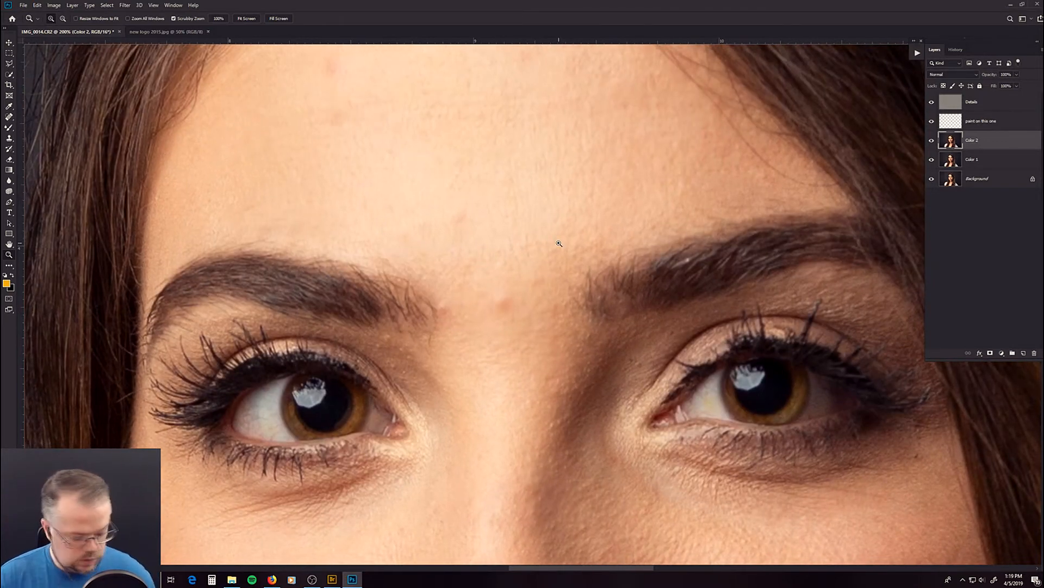
key("ctrl+minus")
key("b")
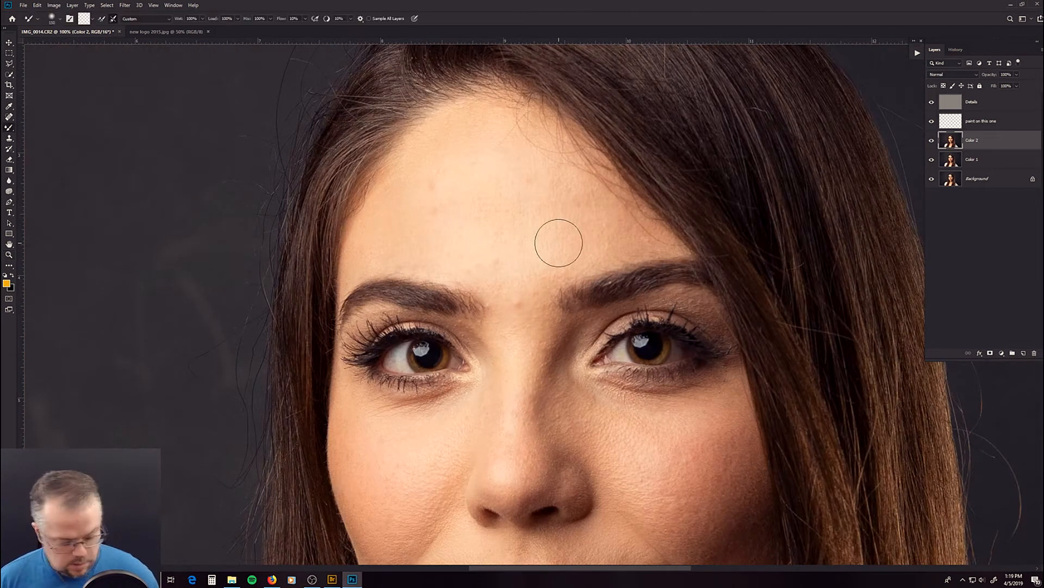
key("]")
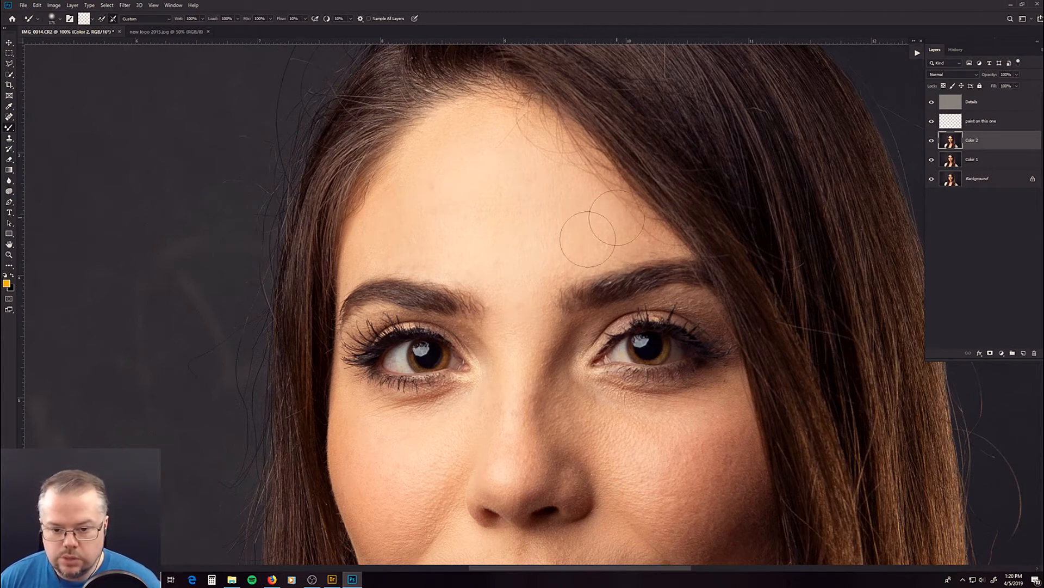
Blend the uneven tones on the nose, cheeks, mouth area and chin with the Mixer Brush, checking the whole portrait
left_click_drag(544, 365, 520, 212)
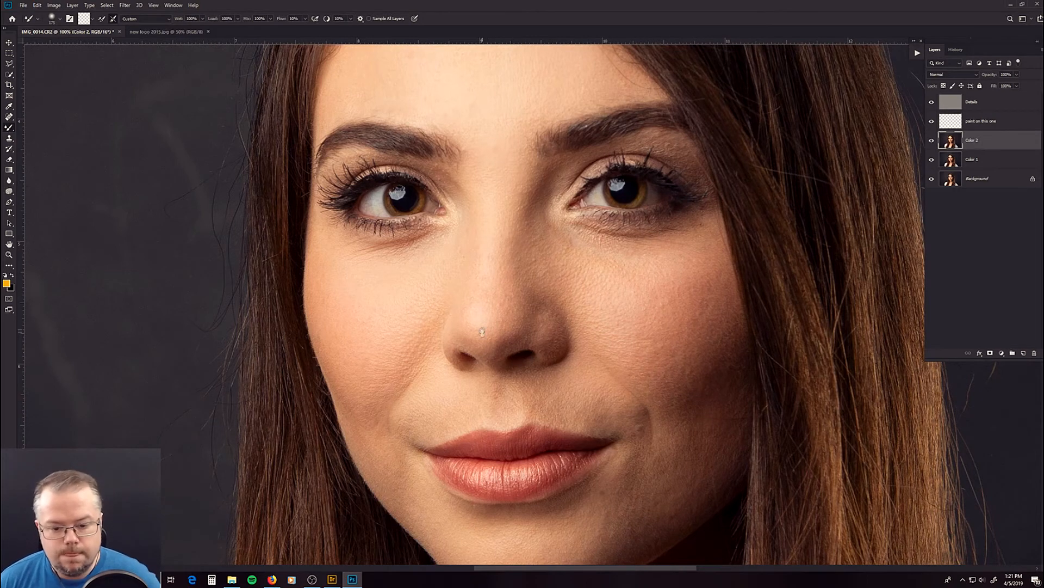
scroll(522, 400, "down", 5)
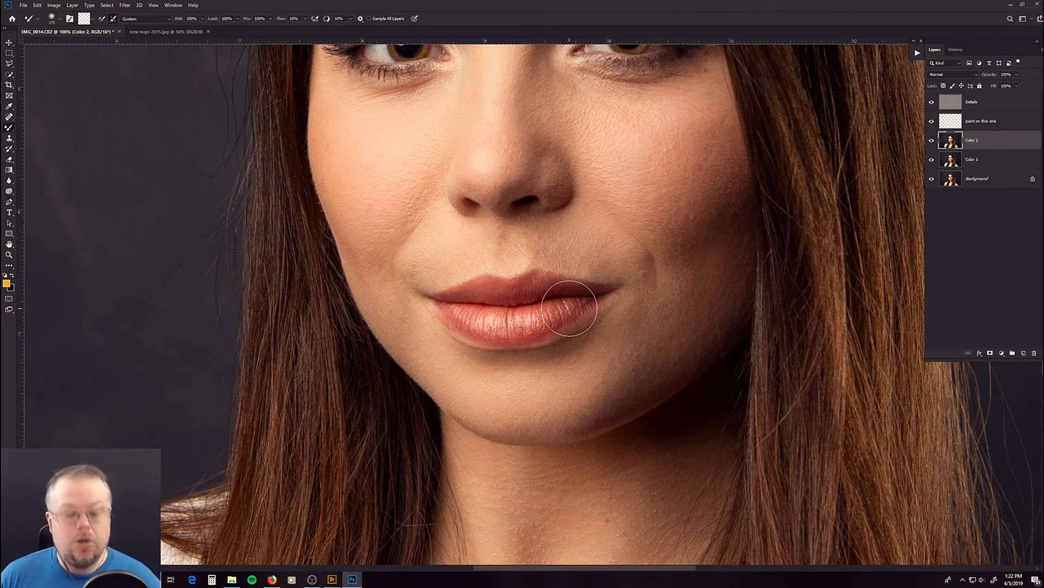
key("ctrl+0")
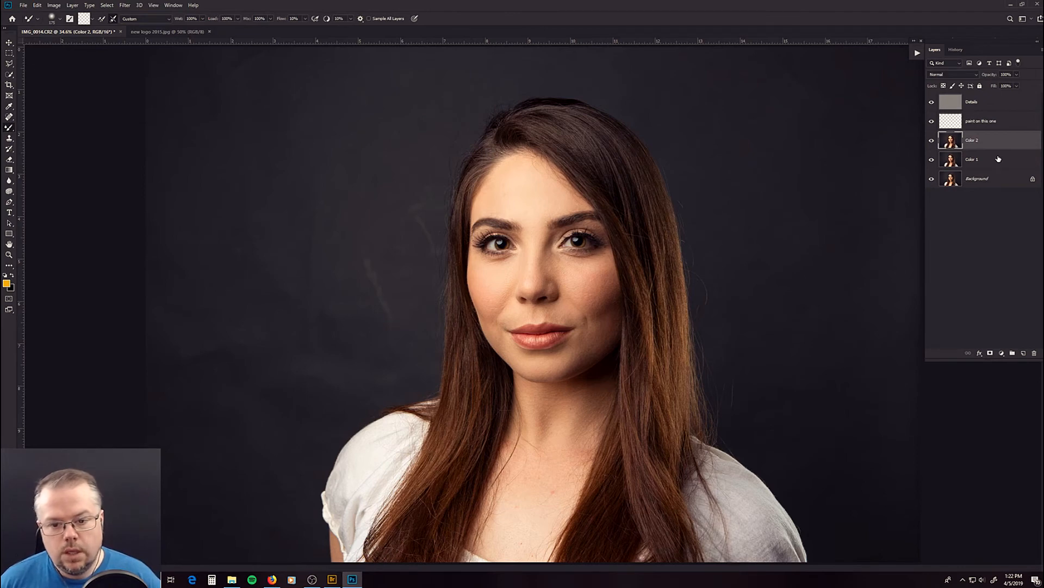
key("z")
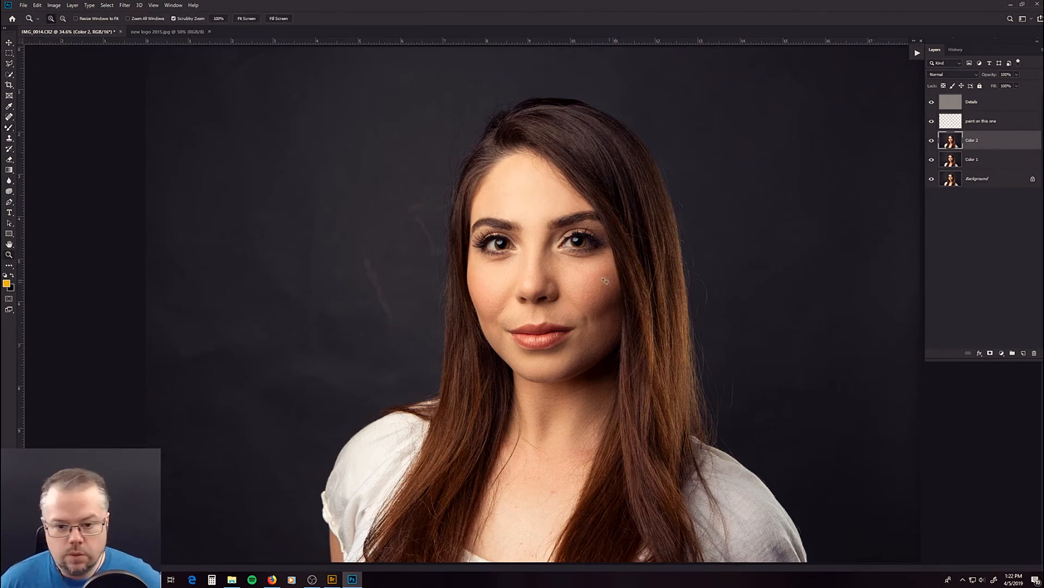
left_click(556, 270)
left_click(556, 270)
left_click(556, 269)
left_click_drag(554, 261, 556, 292)
key("b")
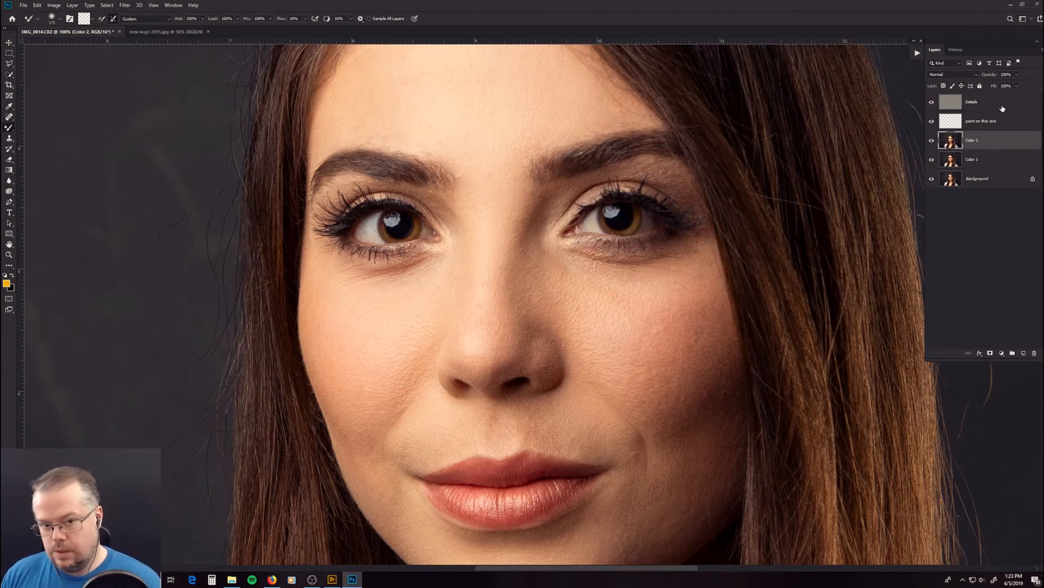
Activate the regular Brush tool on the "paint on this one" layer and reduce its tip to roughly the gap between the eyebrows
left_click(1012, 122)
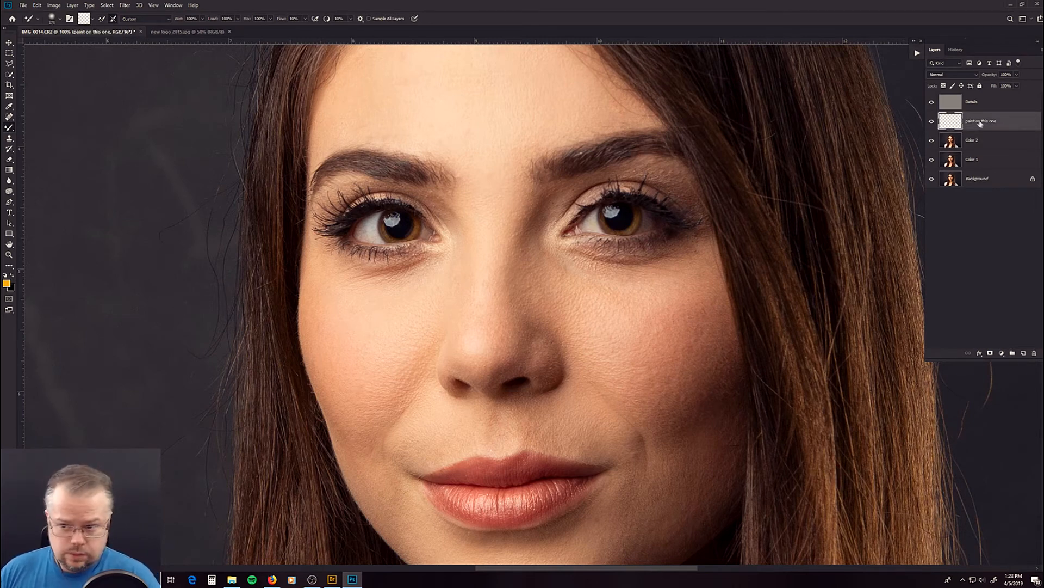
right_click(8, 129)
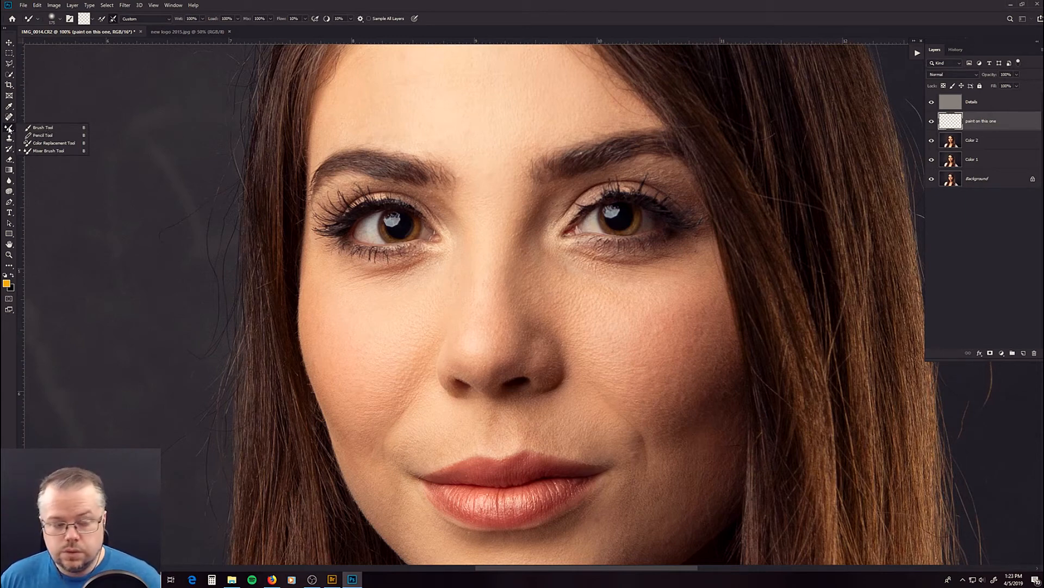
left_click(37, 128)
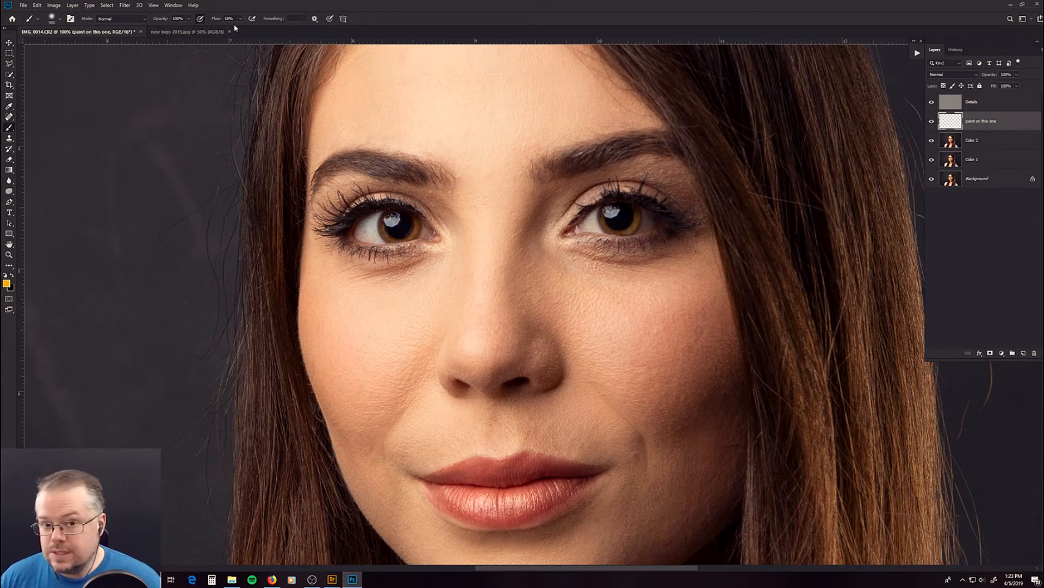
key("bracketleft")
key("bracketleft")
key("bracketleft")
key("bracketleft")
key("bracketleft")
key("bracketleft")
key("bracketleft")
key("bracketleft")
key("bracketleft")
key("bracketright")
key("bracketright")
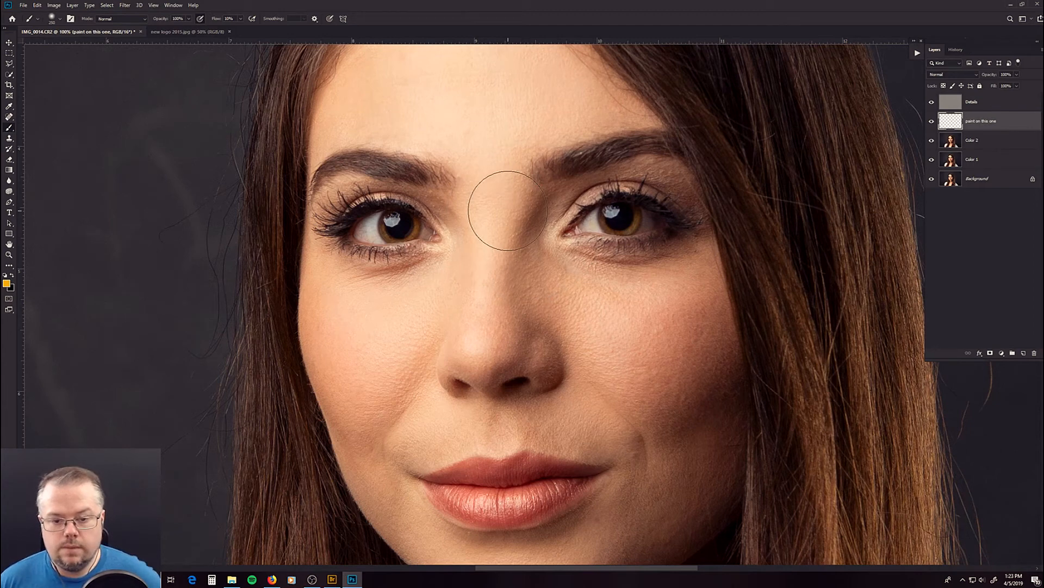
Sample the skin tone between the eyebrows and paint it softly along the nose with a much smaller brush tip
key("v")
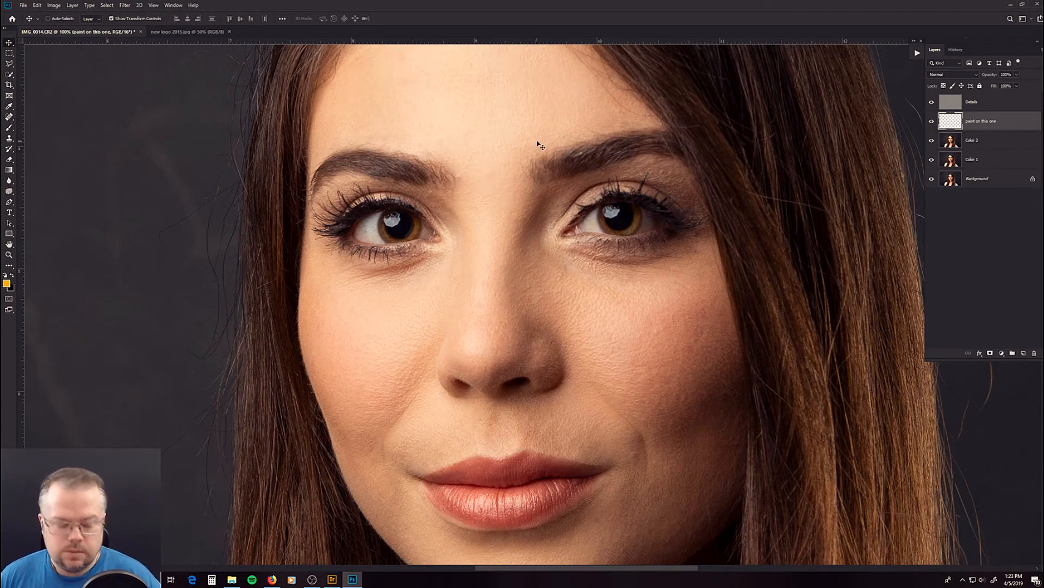
key("b")
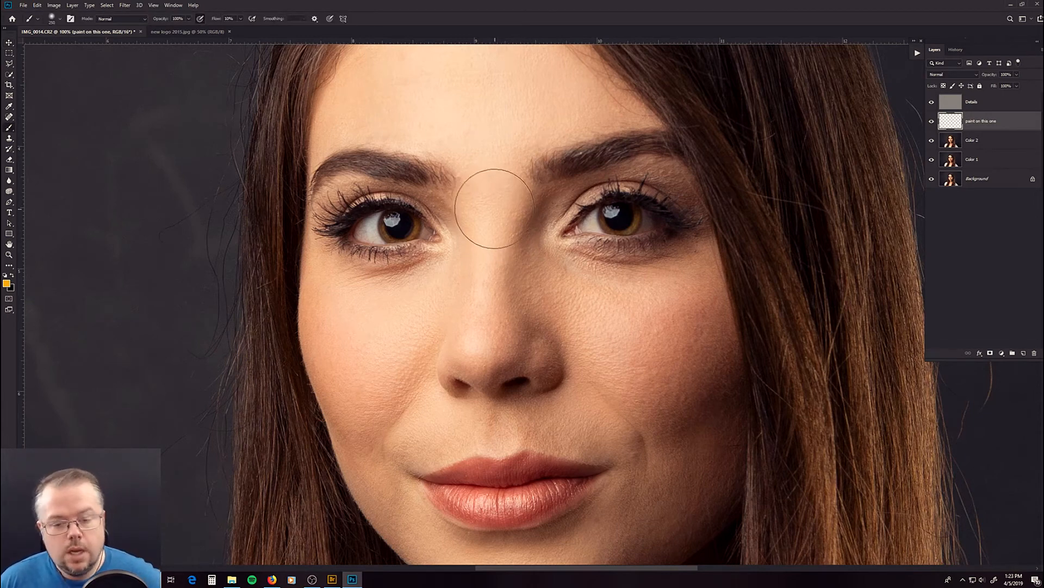
key("alt")
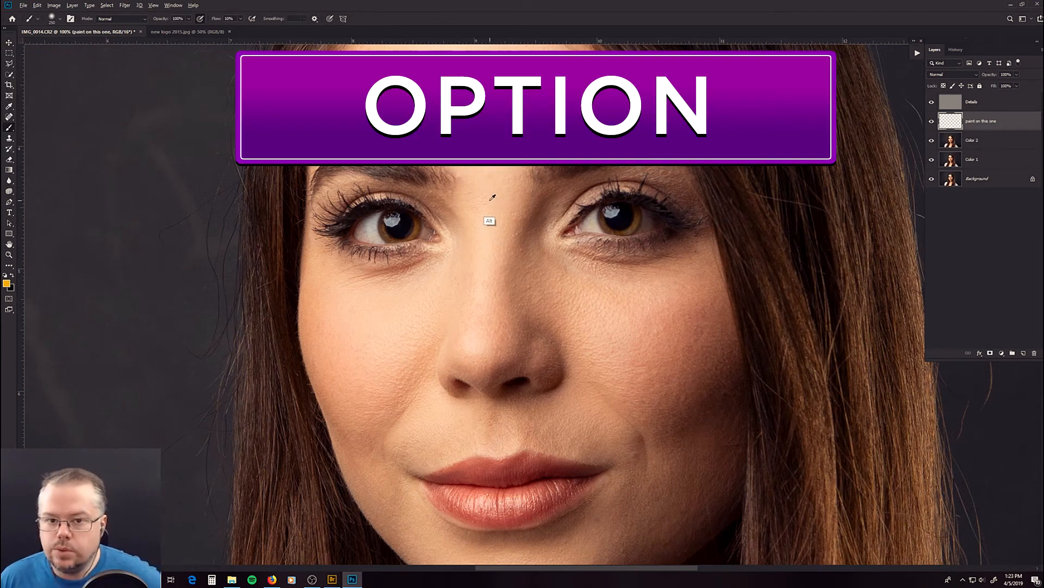
left_click(489, 189, "alt")
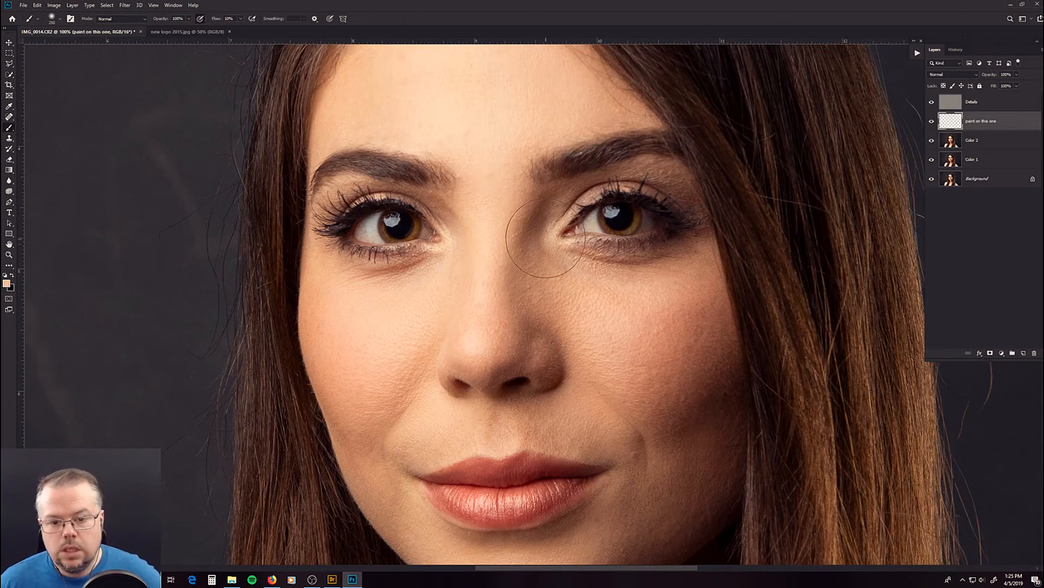
key("bracketleft")
key("bracketleft")
key("bracketleft")
key("bracketleft")
key("bracketleft")
key("bracketleft")
key("bracketleft")
key("bracketleft")
key("bracketleft")
key("bracketleft")
key("bracketleft")
key("bracketleft")
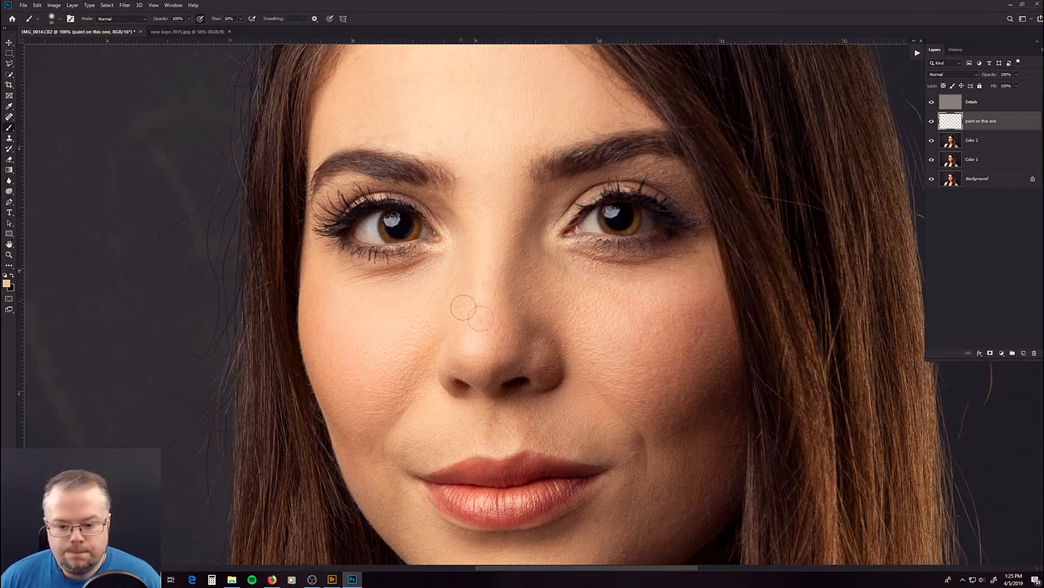
Sample nearby skin tones and paint them softly below the photo's right mouth corner and beneath the photo's left eye
left_click_drag(555, 389, 547, 250)
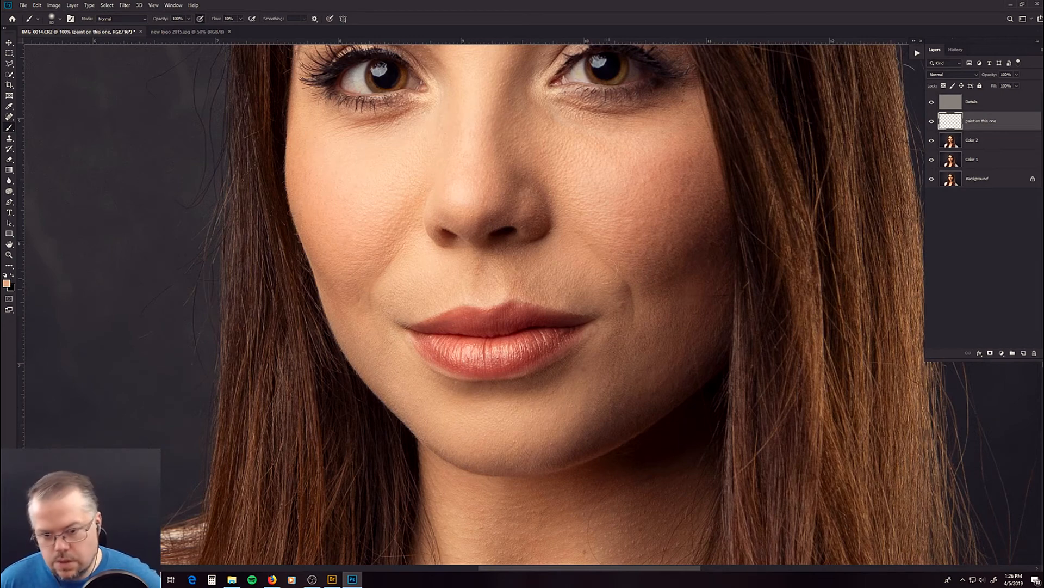
left_click(618, 376, "alt")
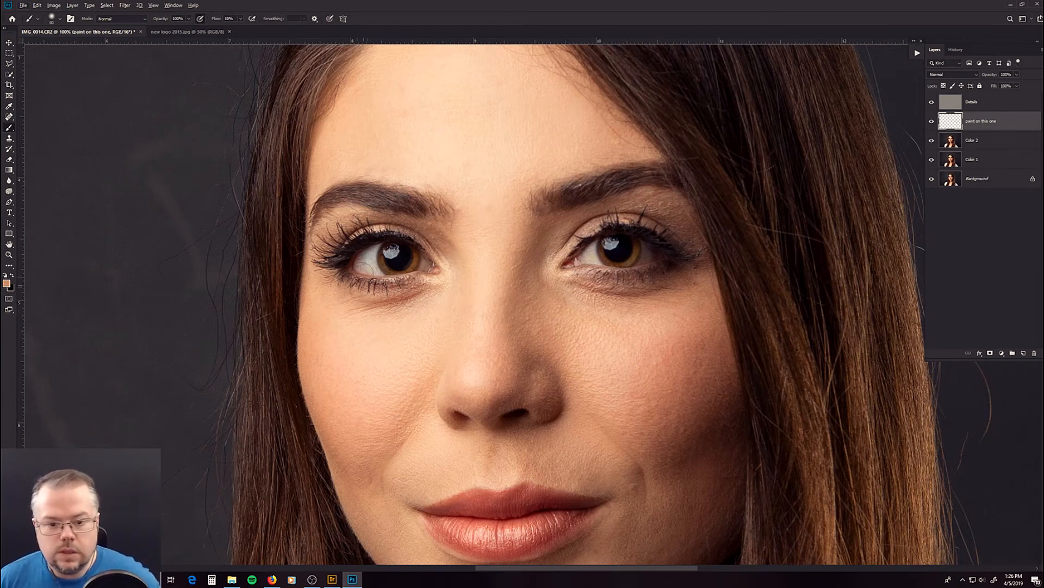
left_click(415, 327, "alt")
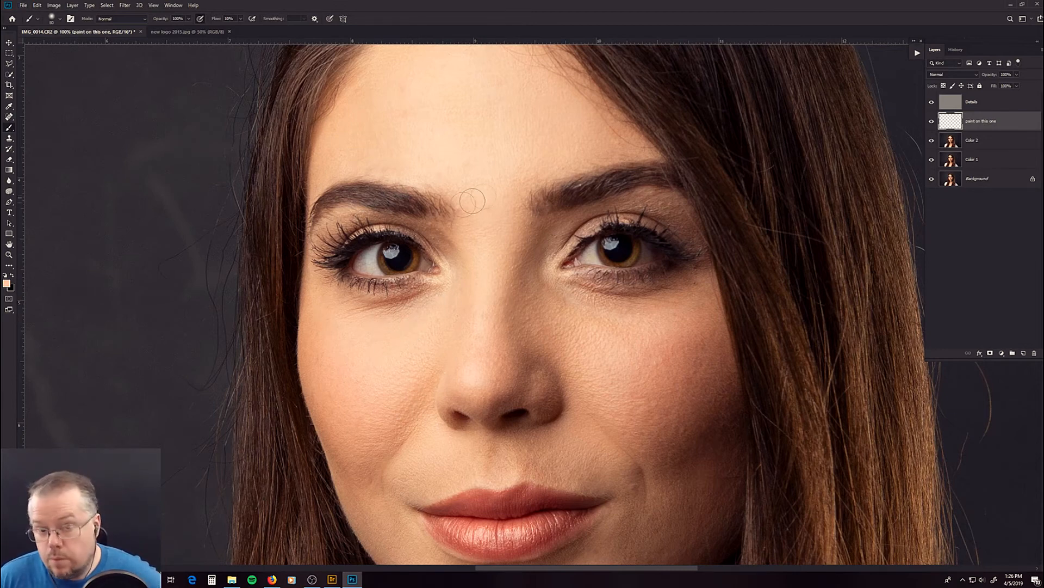
left_click(406, 322, "alt")
mouse_move(414, 318)
left_mouse_down()
mouse_move(431, 297)
mouse_move(367, 314)
mouse_move(428, 302)
mouse_move(367, 301)
mouse_move(432, 302)
mouse_move(388, 309)
mouse_move(457, 296)
mouse_move(410, 305)
mouse_move(396, 325)
mouse_move(419, 328)
mouse_move(440, 312)
left_mouse_up()
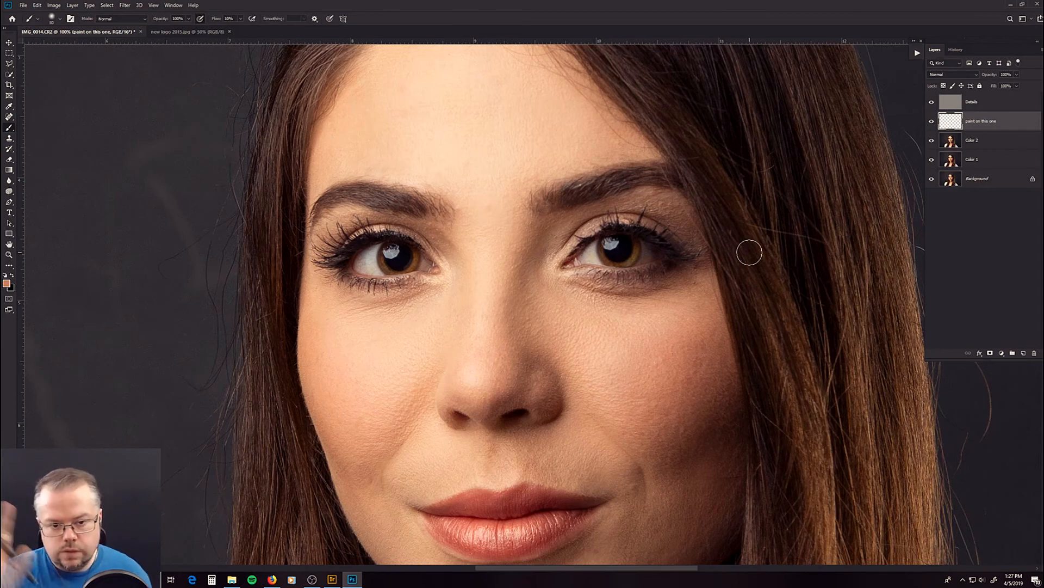
Activate the Mixer Brush on the Color 2 layer and enlarge its tip to about 700 px for the backdrop
mouse_move(502, 383)
left_mouse_down()
mouse_move(480, 282)
mouse_move(506, 202)
mouse_move(465, 354)
mouse_move(458, 453)
mouse_move(452, 350)
left_mouse_up()
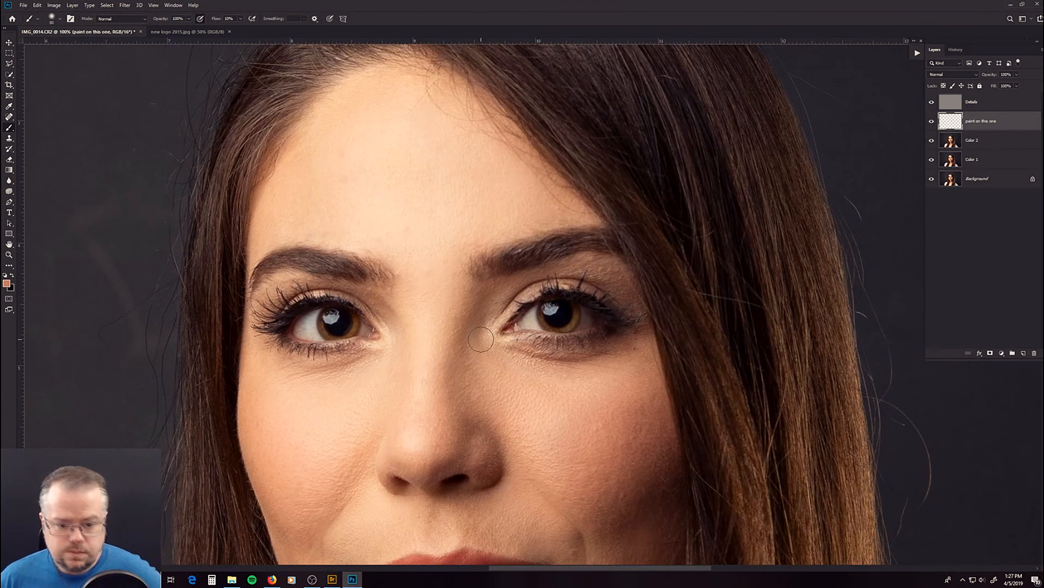
key("ctrl+0")
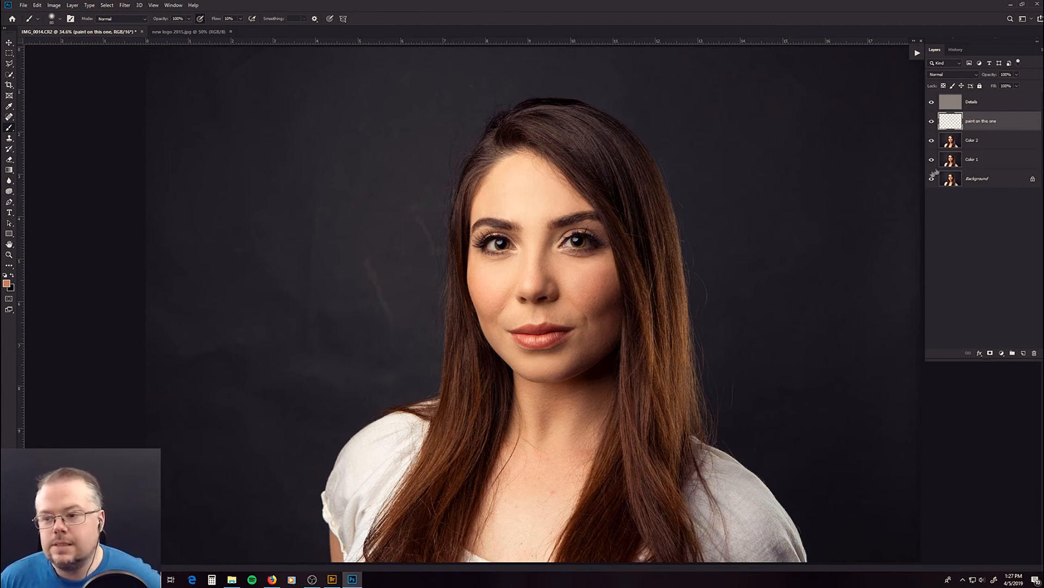
left_click(993, 143)
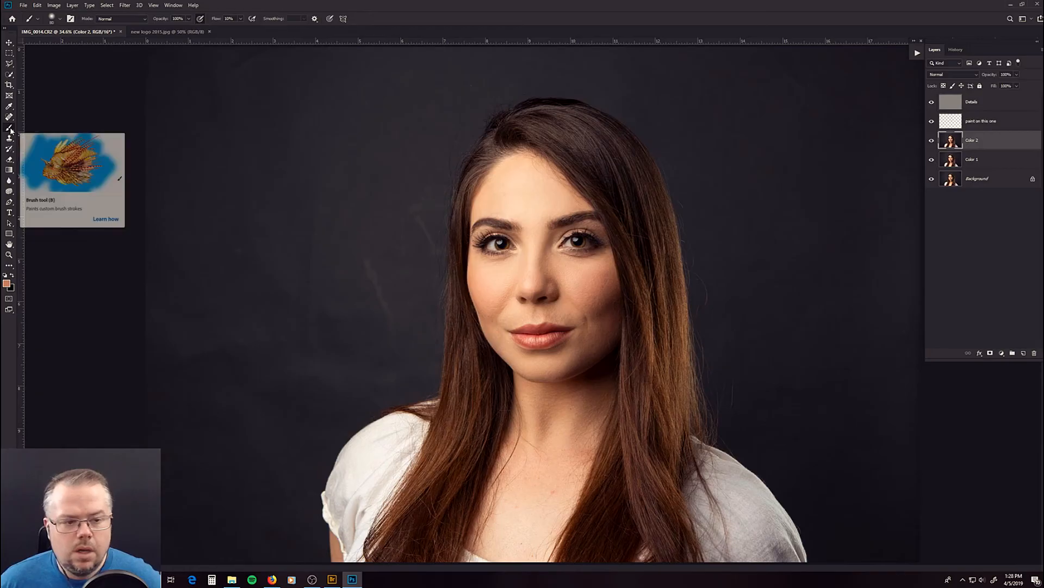
right_click(12, 129)
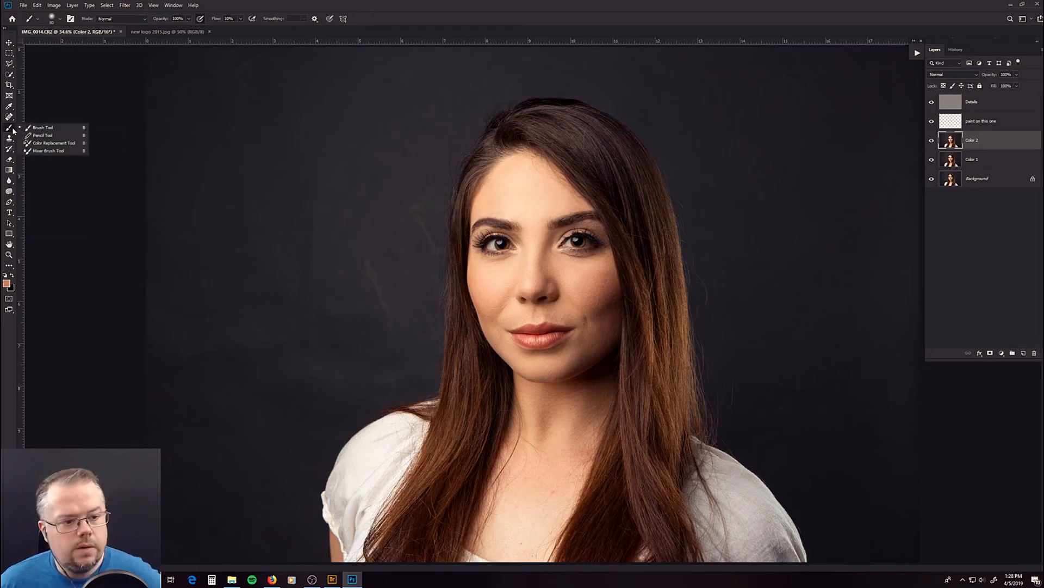
left_click(60, 151)
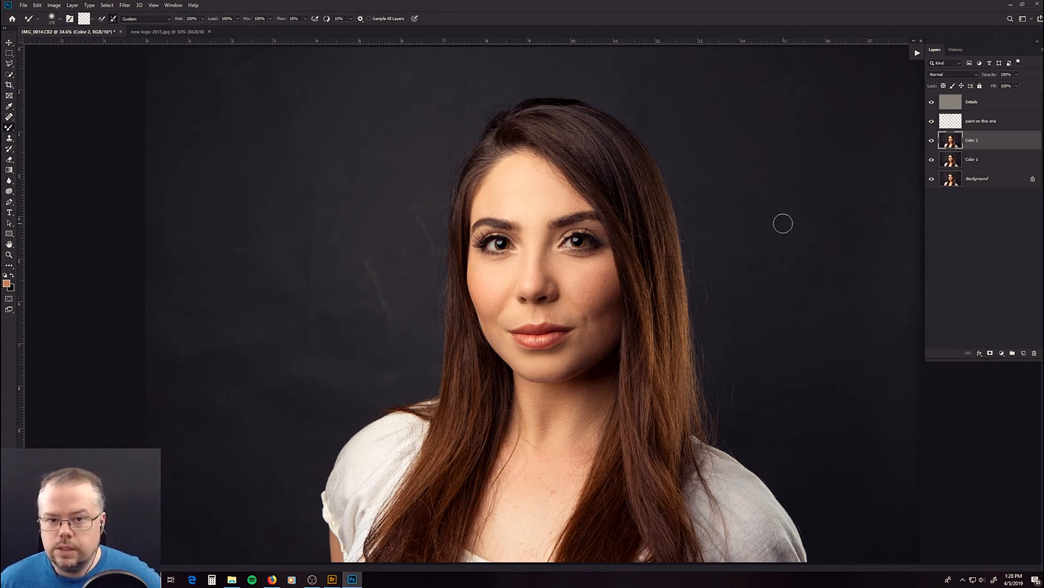
key("bracketright")
key("bracketright")
key("bracketright")
key("bracketright")
key("bracketright")
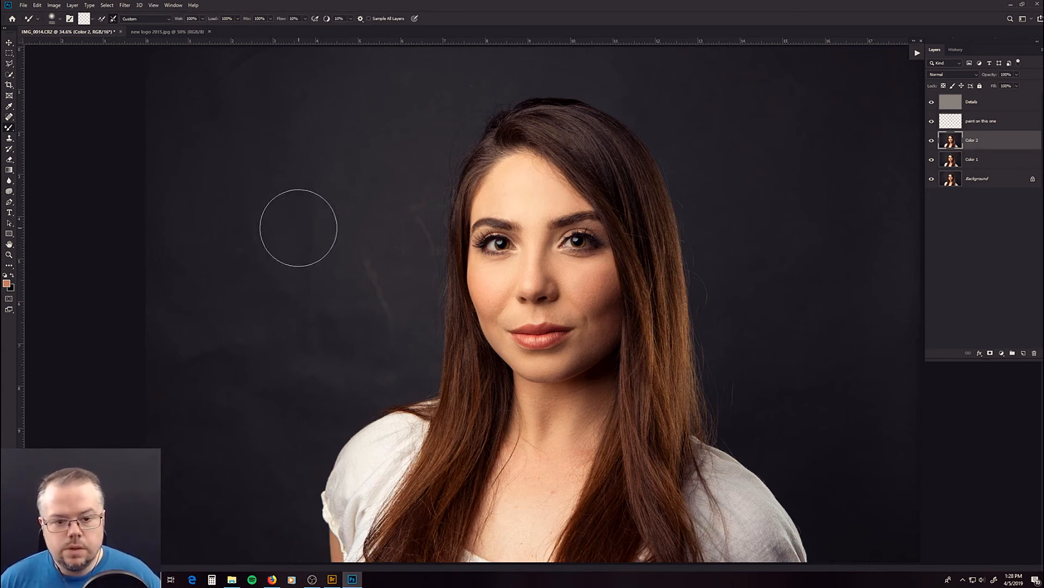
Blend the light streaks in the dark backdrop on the photo's left side, using a Mixer Brush tip up to about 1100 px
key("bracketleft")
key("bracketleft")
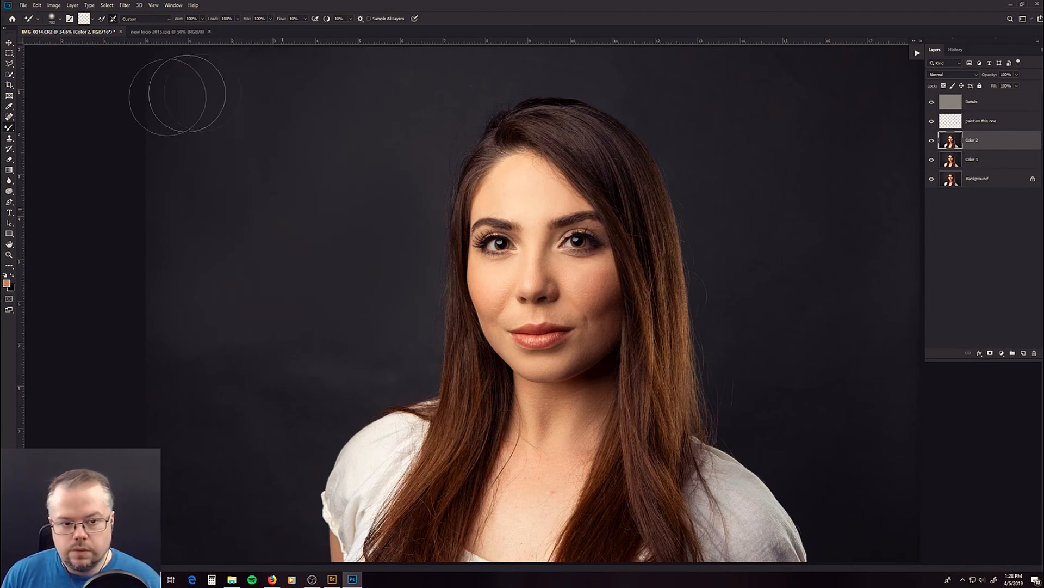
key("bracketright")
key("bracketright")
key("bracketright")
key("bracketright")
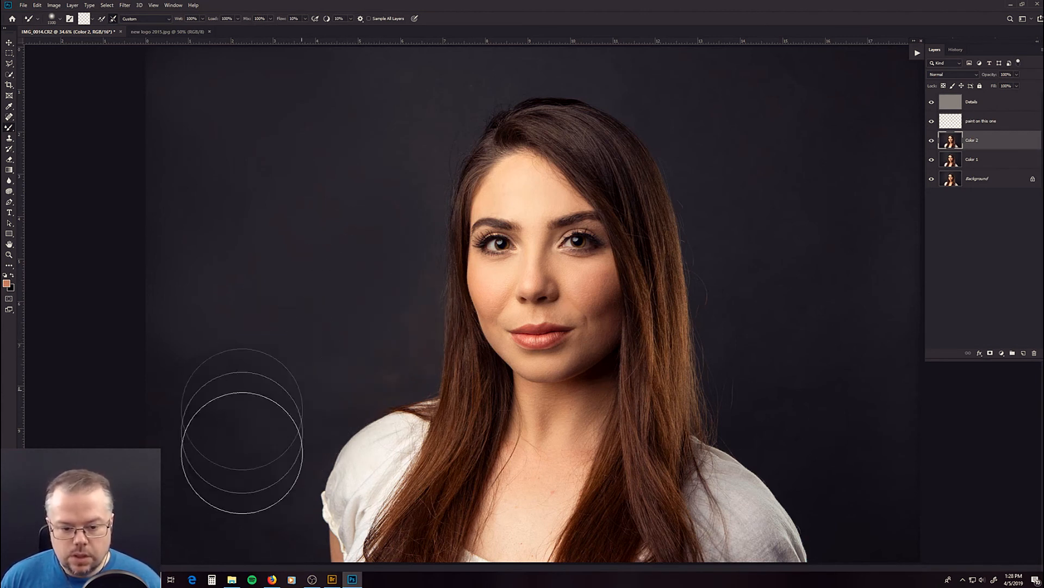
Blend the backdrop close to the shoulder with a tip of about 300 px, and the area beside it with about 600 px
key("bracketleft")
key("bracketleft")
key("bracketleft")
key("bracketleft")
key("bracketleft")
key("bracketleft")
key("bracketleft")
key("bracketleft")
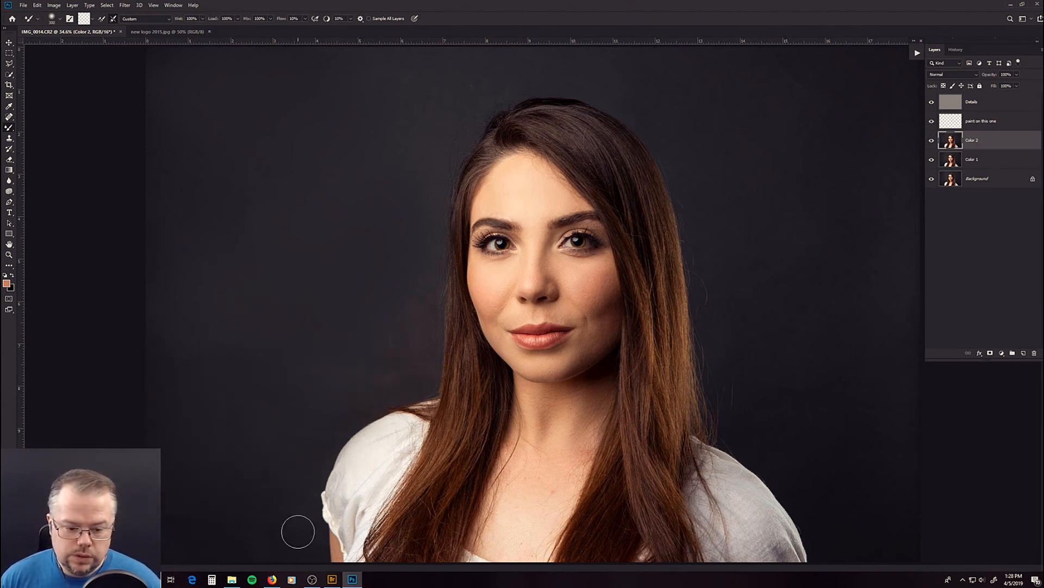
key("bracketright")
key("bracketright")
key("bracketright")
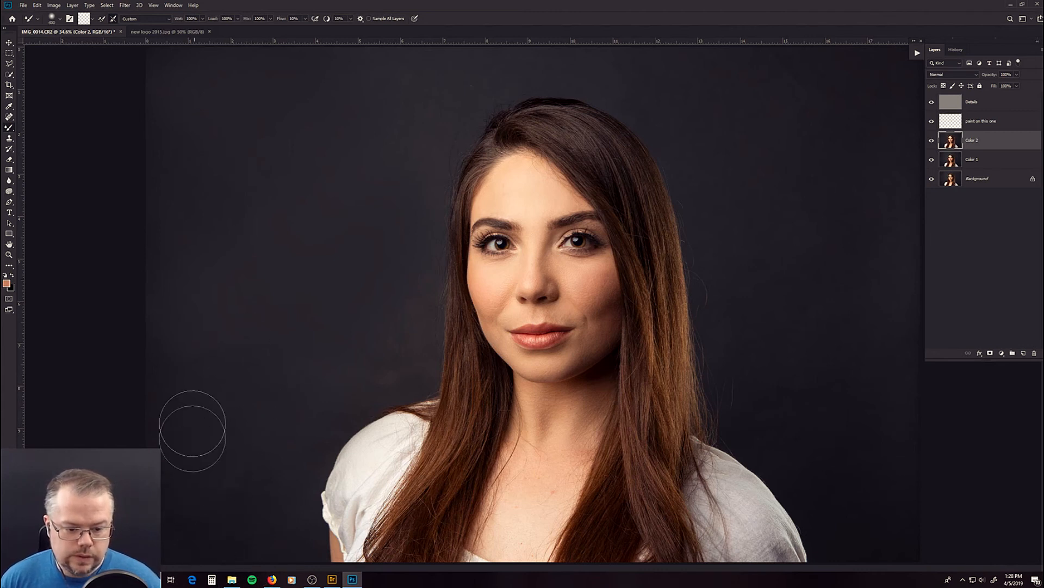
Smooth the backdrop around the top of the head with a tip of about 900 px, reducing it to about 600 px
key("bracketright")
key("bracketright")
key("bracketright")
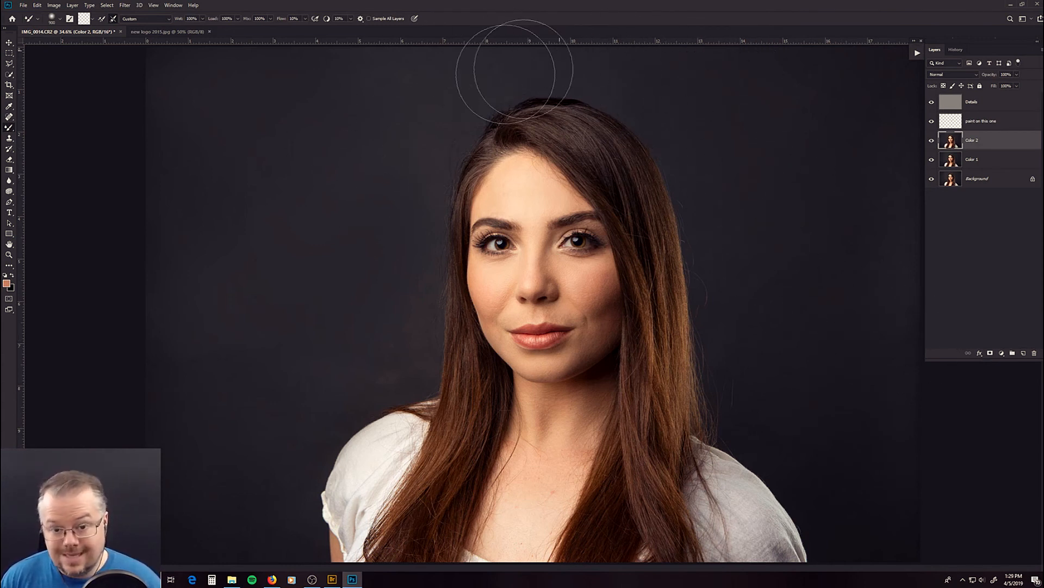
key("bracketleft")
key("bracketleft")
key("bracketleft")
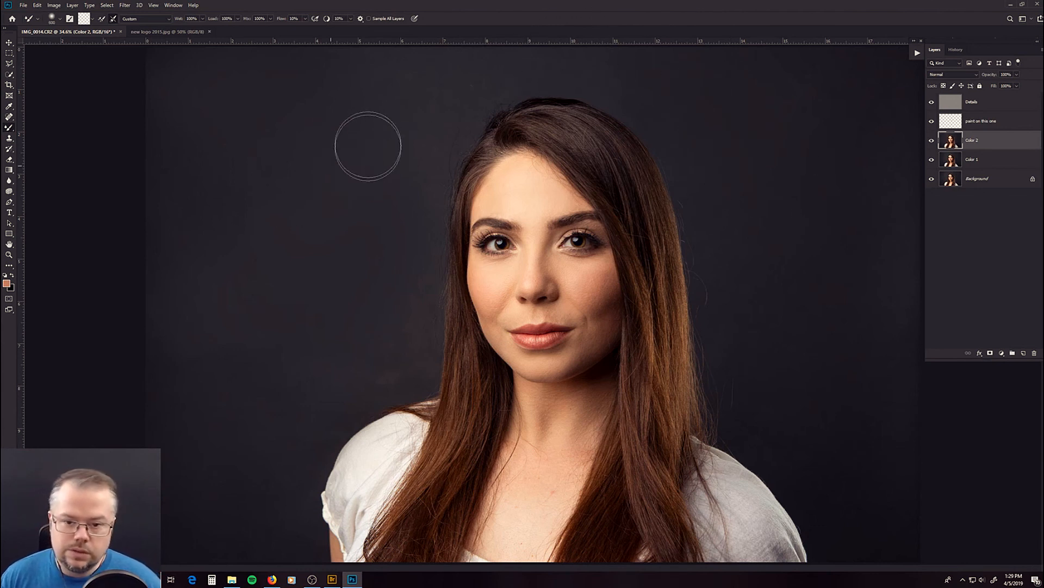
Even out the remaining backdrop tones from the photo's upper left down to the shoulder with a Mixer Brush tip up to about 1200 px
key("bracketright")
key("bracketright")
key("bracketright")
key("bracketright")
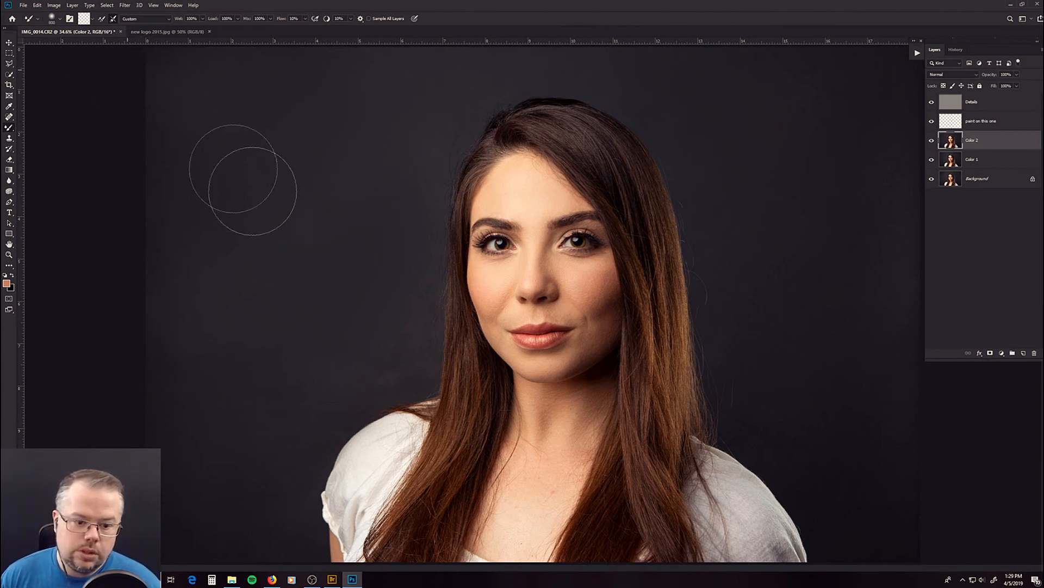
key("bracketright")
key("bracketright")
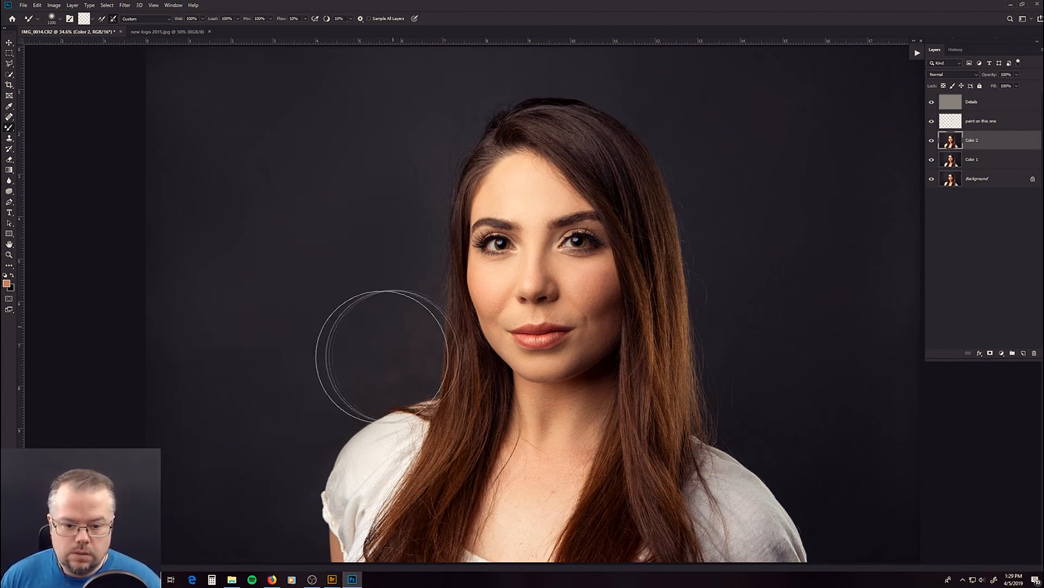
key("bracketleft")
key("bracketleft")
key("bracketleft")
key("bracketleft")
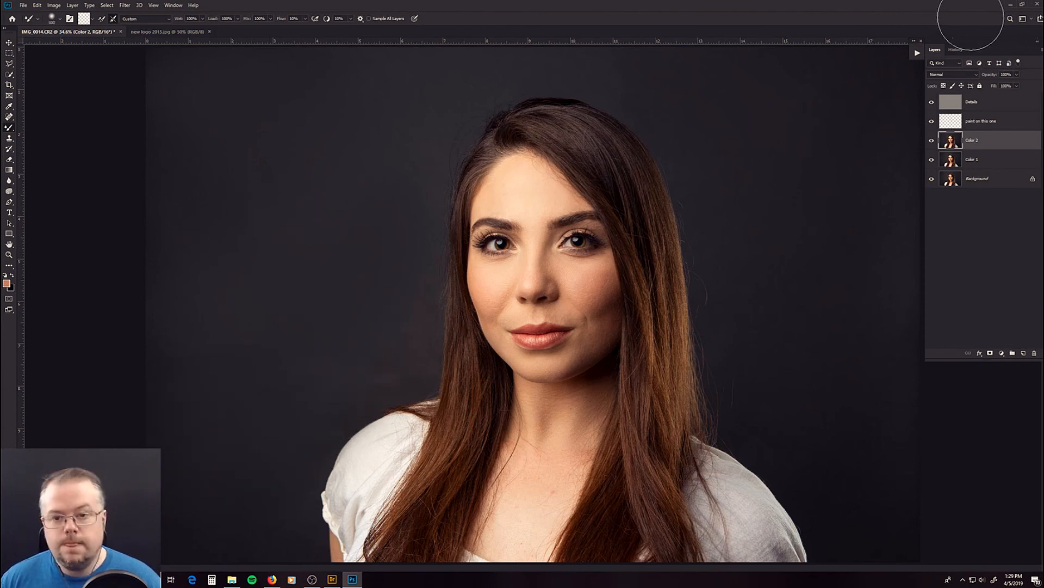
Hide and show the Color 2 layer to compare the backdrop with and without the blending
key("ctrl+equal")
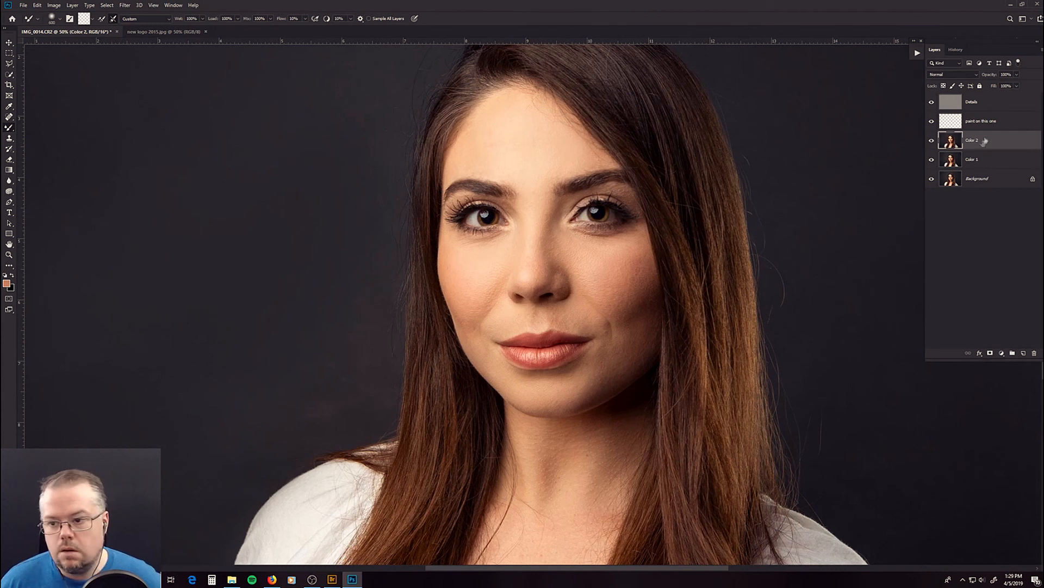
left_click(931, 143)
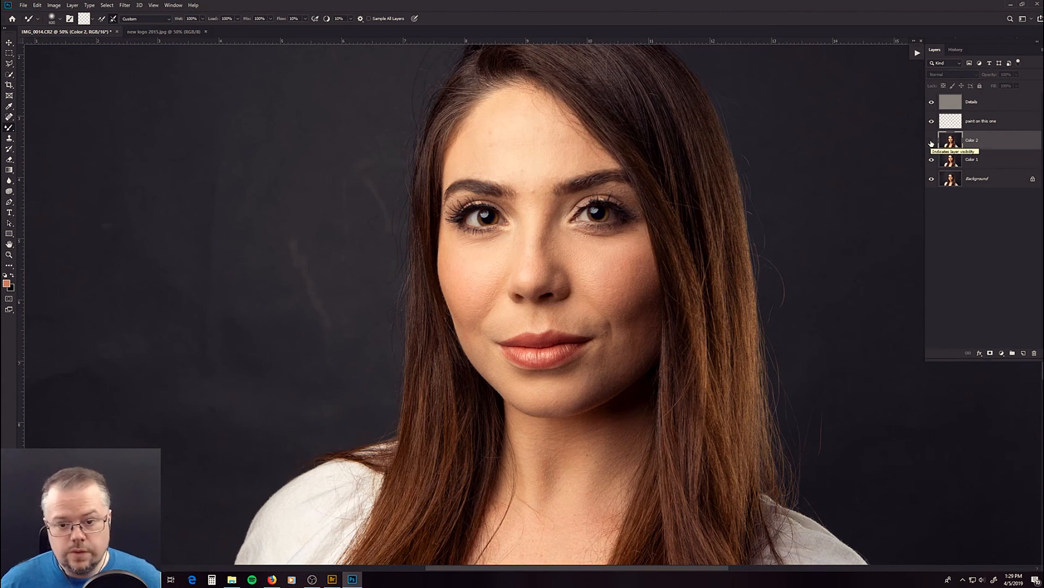
left_click(931, 142)
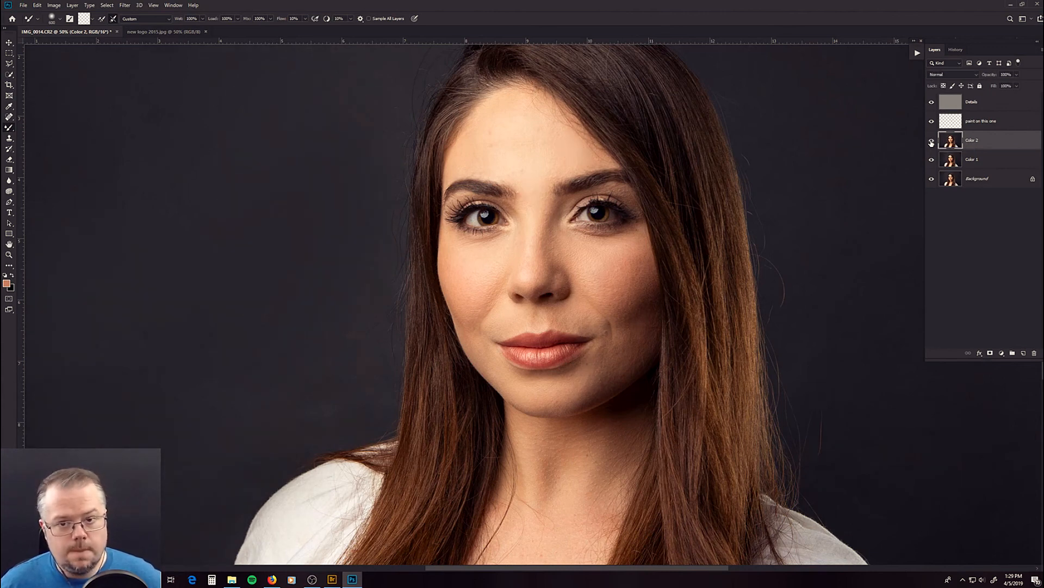
Examine the face up close with the Color 2 layer hidden and shown to compare the skin blending, leaving the layer visible
key("z")
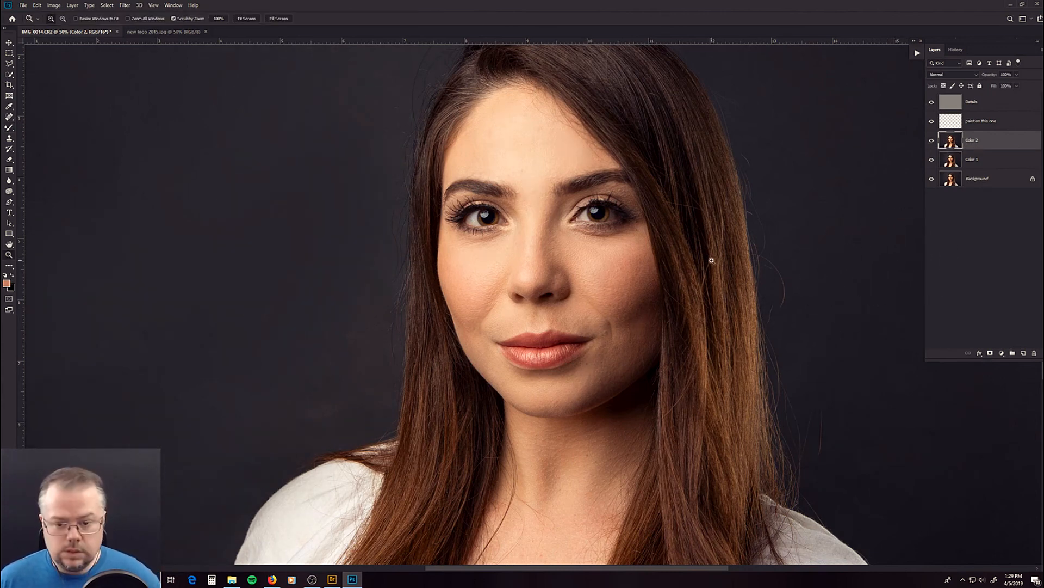
left_click(710, 260)
left_click_drag(675, 222, 669, 268)
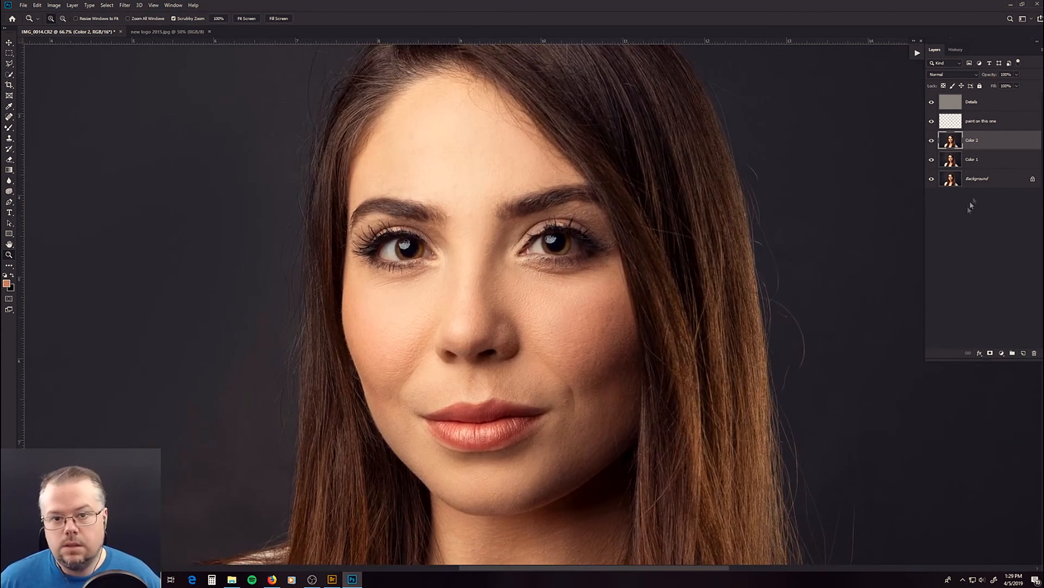
left_click(932, 140)
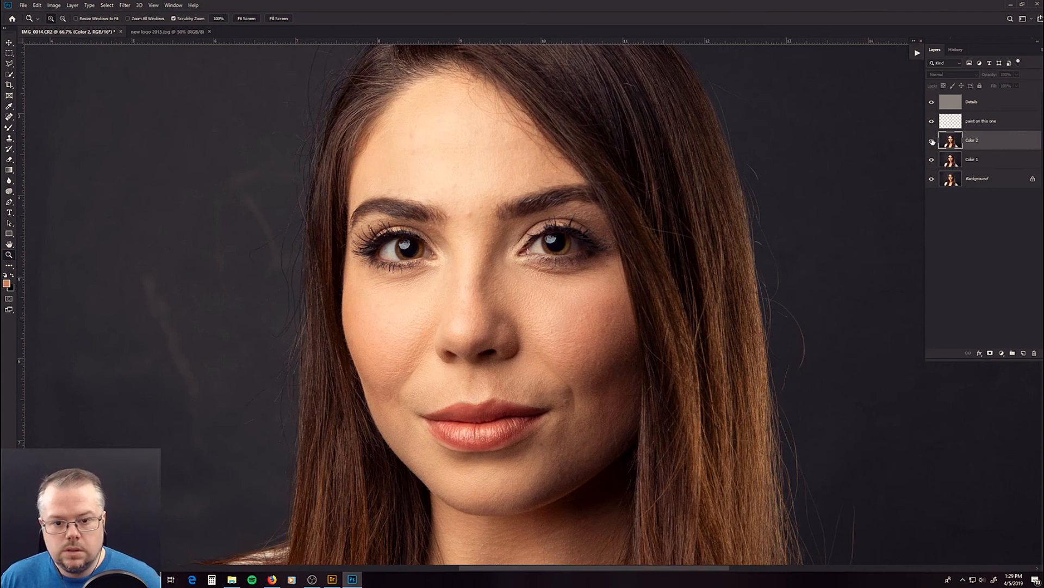
left_click(932, 141)
left_click(932, 140)
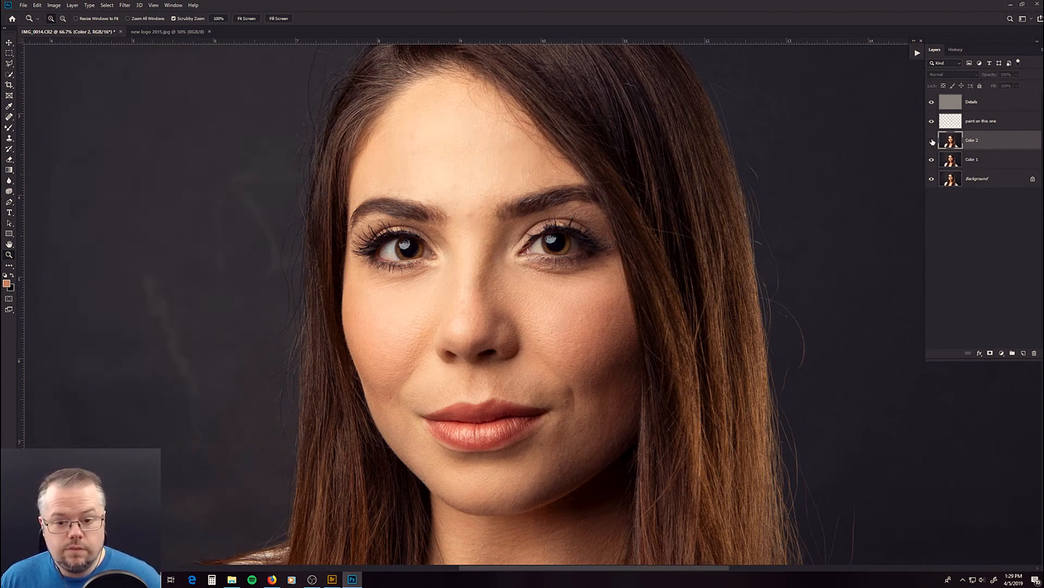
left_click(933, 142)
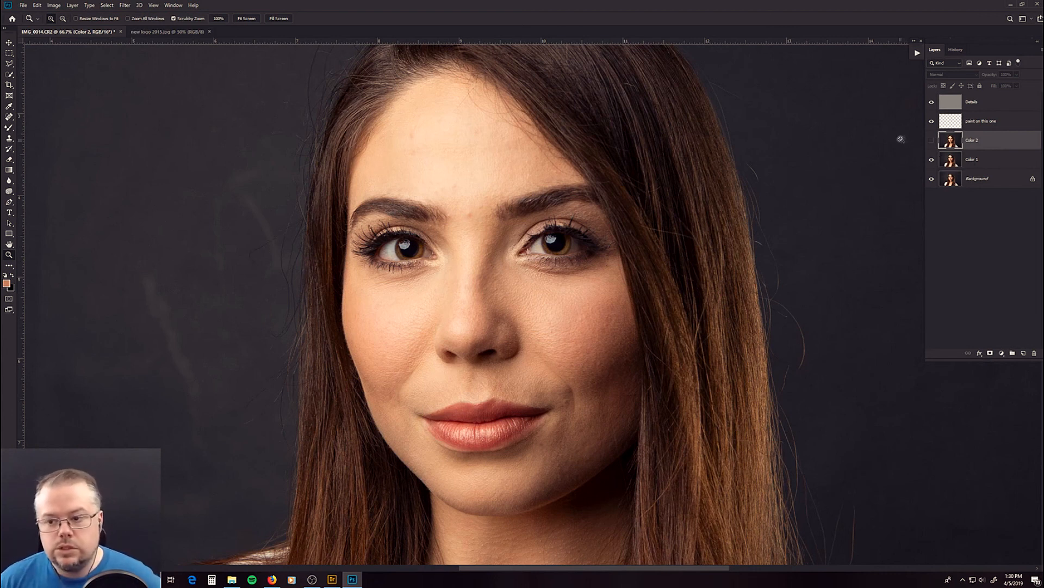
left_click(932, 140)
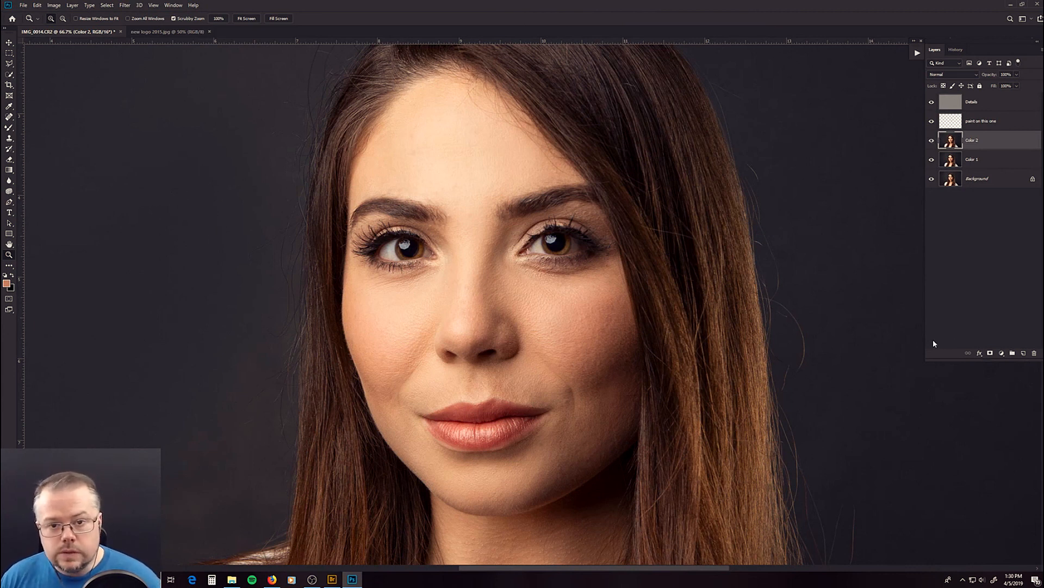
Activate the "paint on this one" layer
left_click(1011, 127)
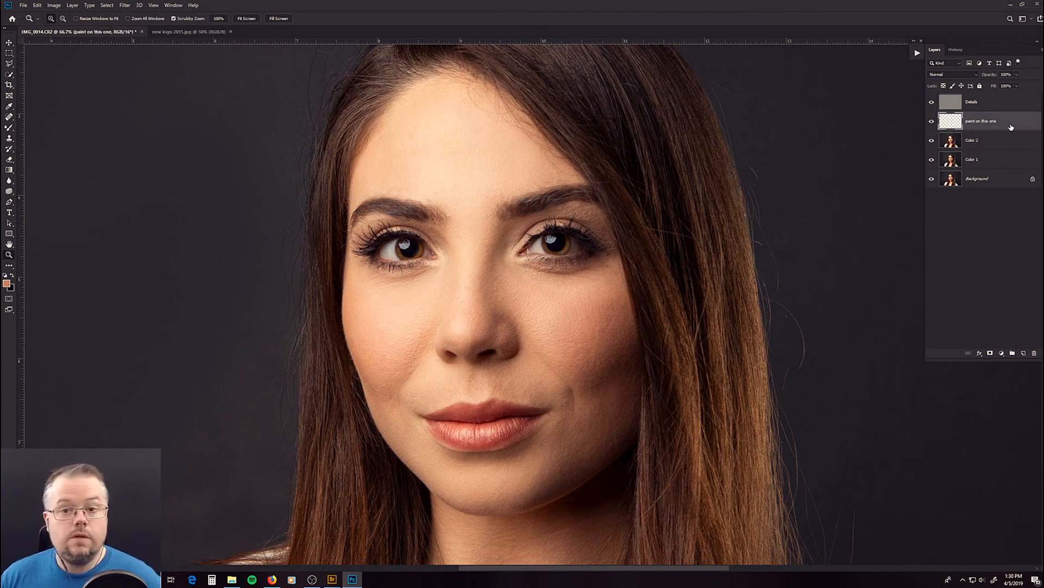